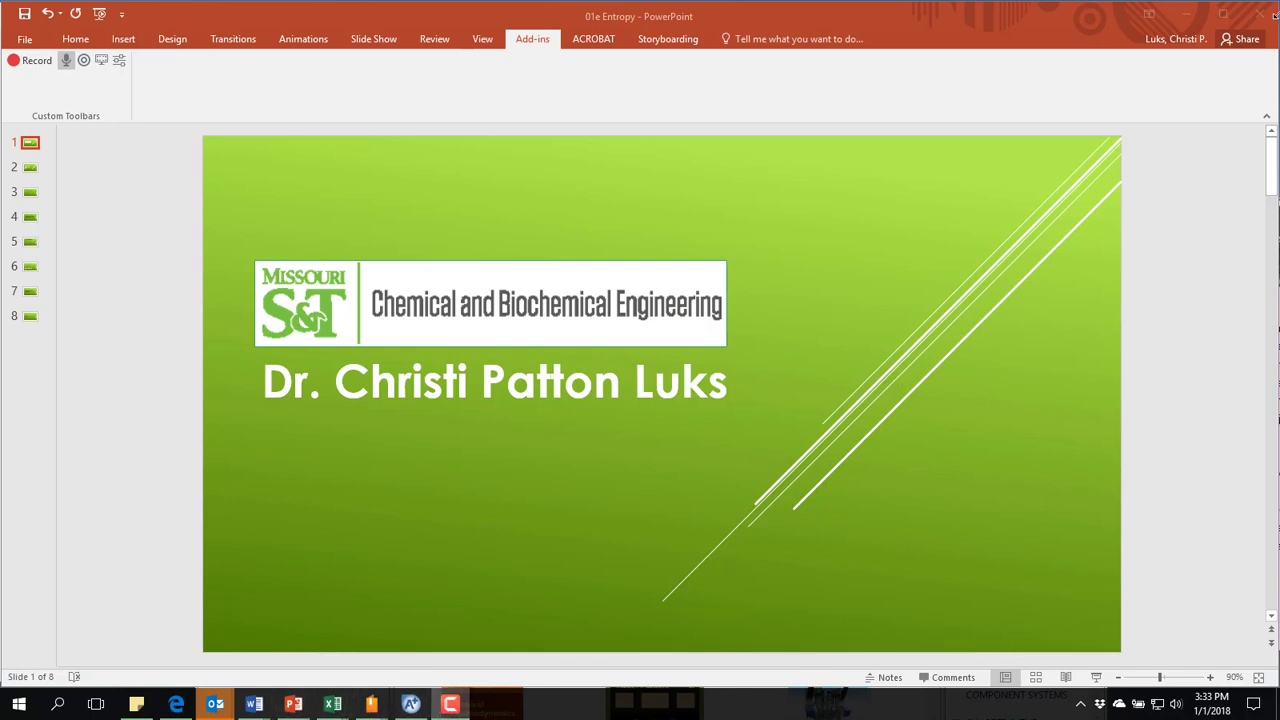
pyautogui.click(1184, 17)
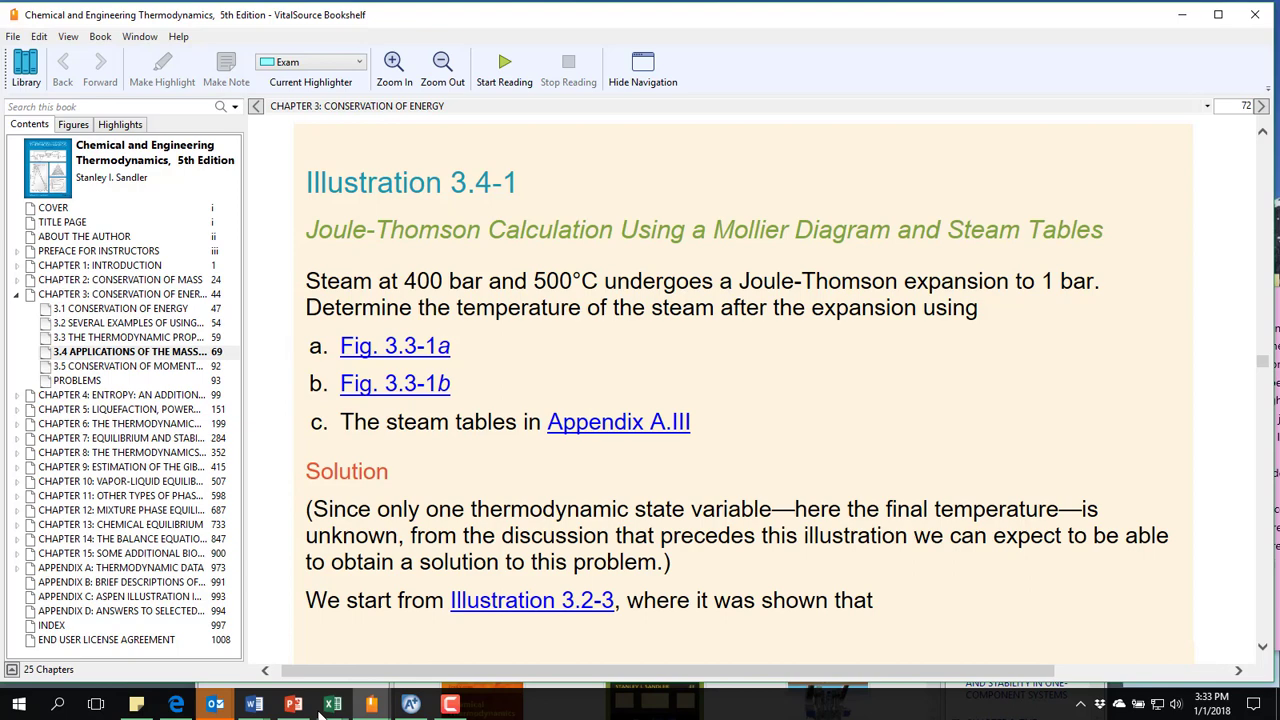
# Create a new Blank Simulation in Aspen Plus V10 and wait for Components Specifications to load.
pyautogui.click(410, 704)
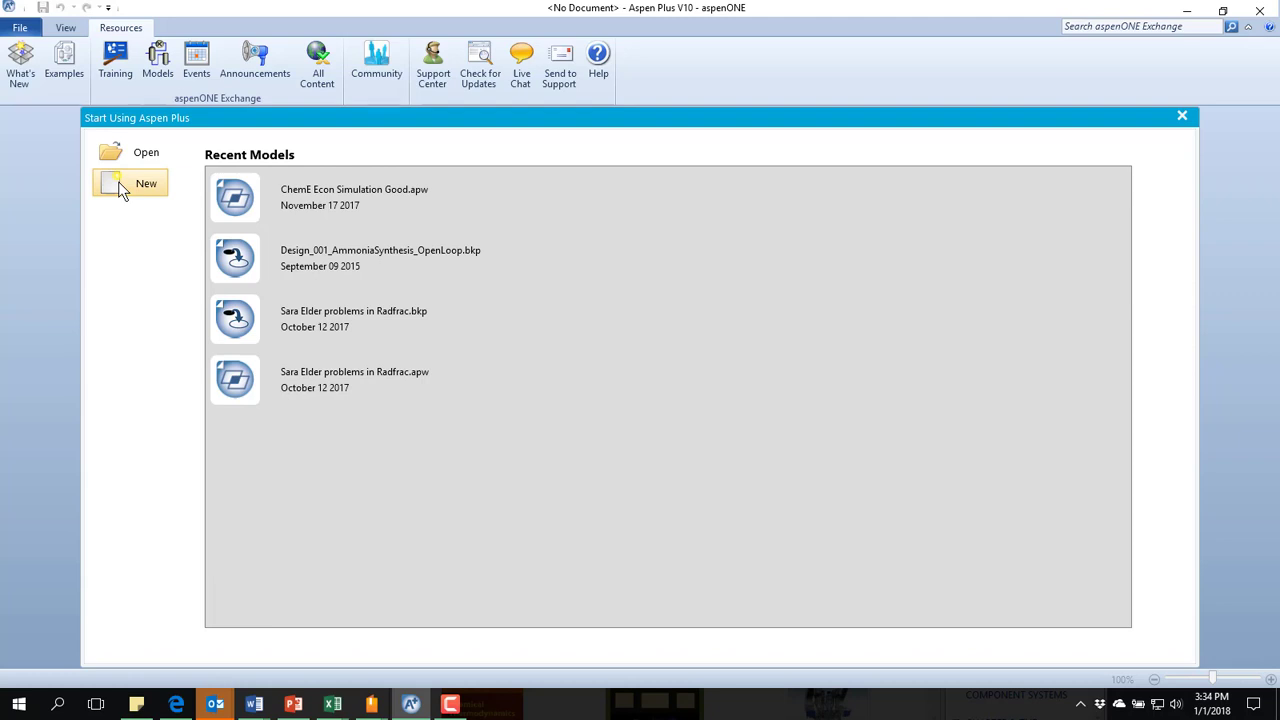
pyautogui.click(118, 183)
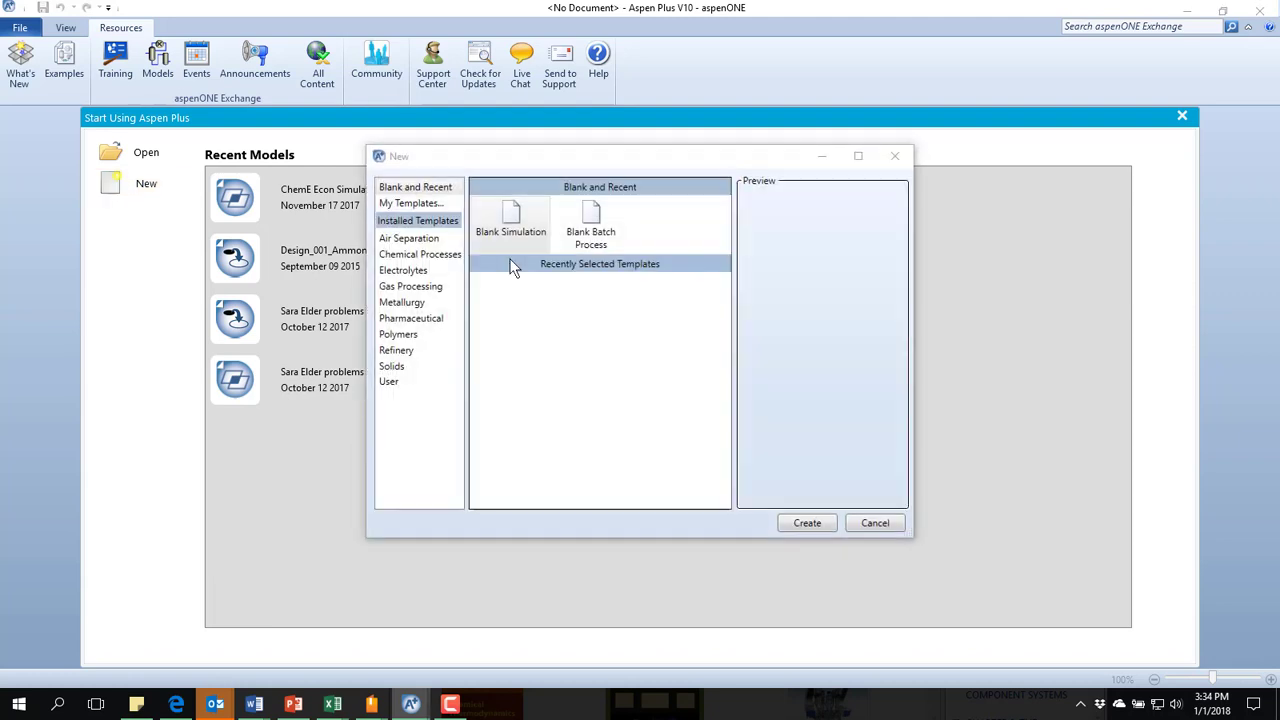
pyautogui.click(870, 522)
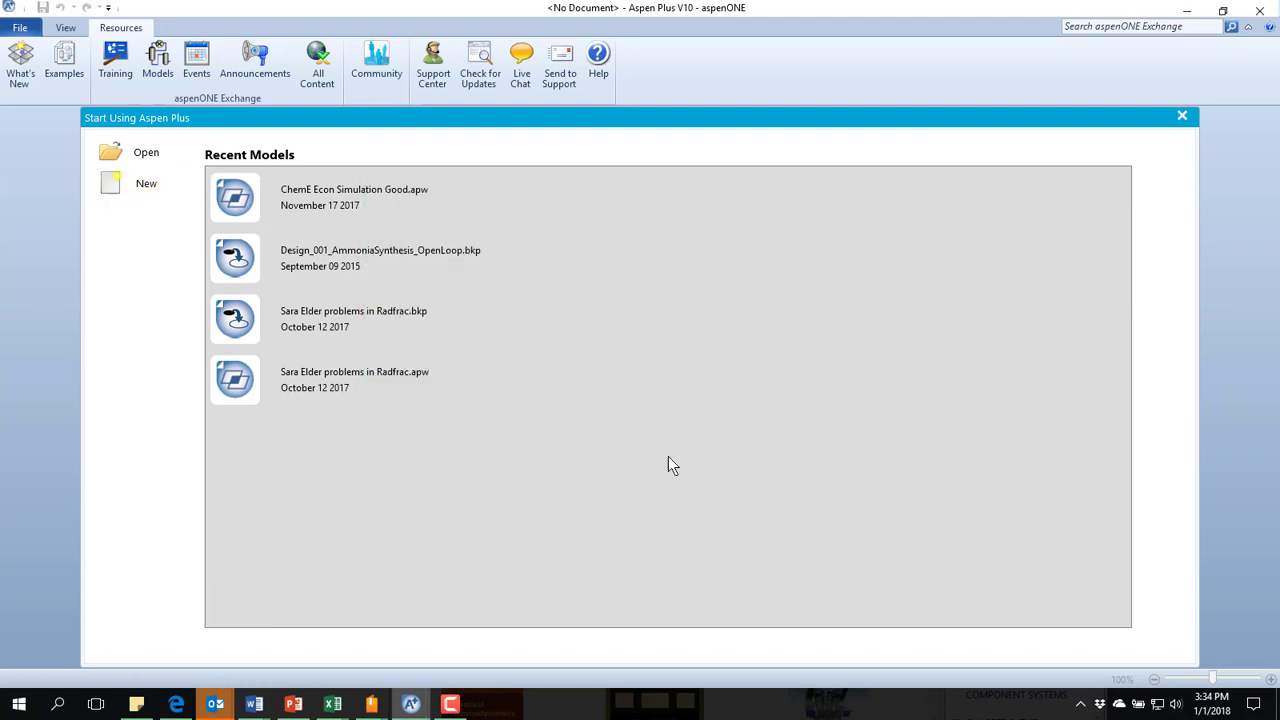
pyautogui.click(510, 408)
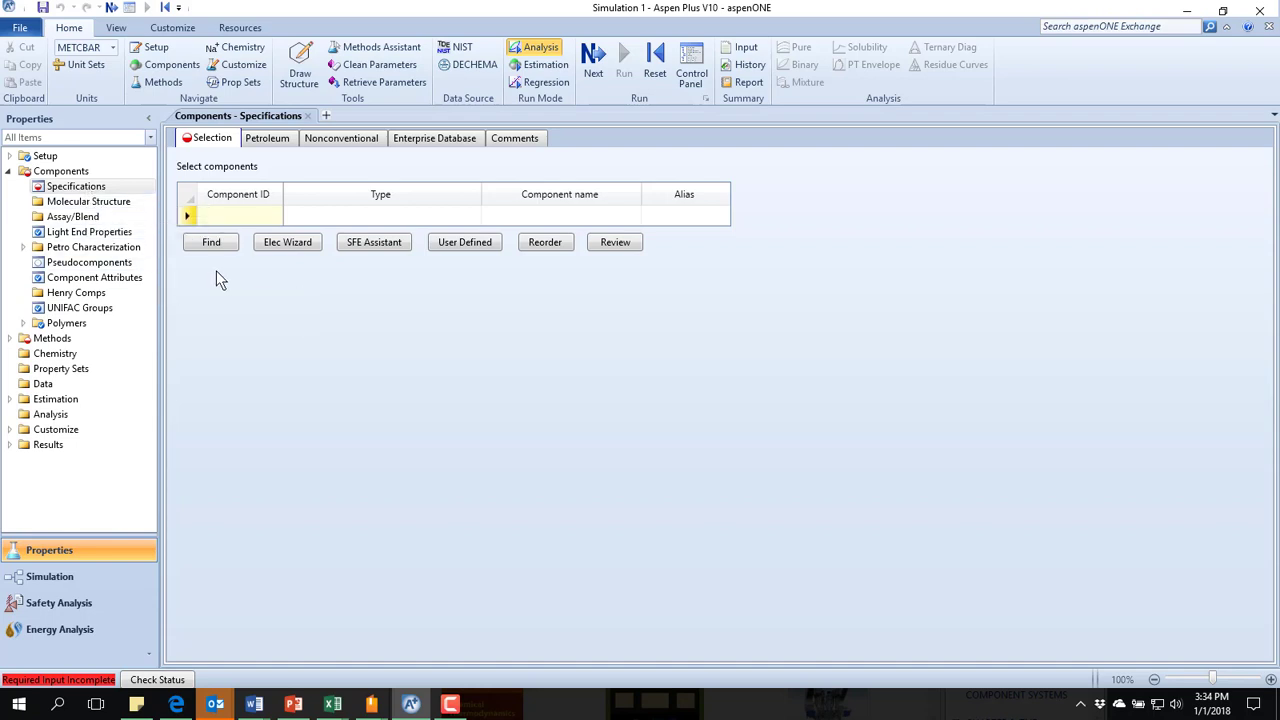
# Enter WATER as a component ID and dismiss the compound search without adding anything.
pyautogui.click(242, 213)
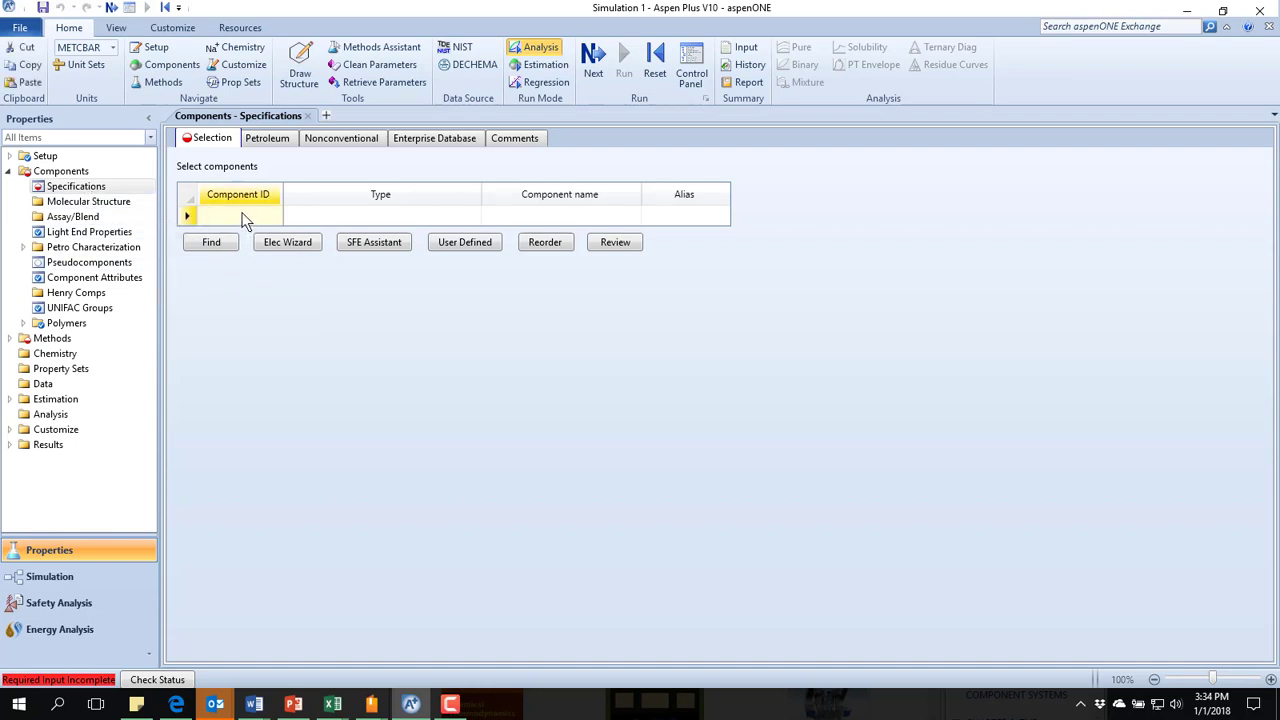
pyautogui.write('WATER')
pyautogui.click(226, 248)
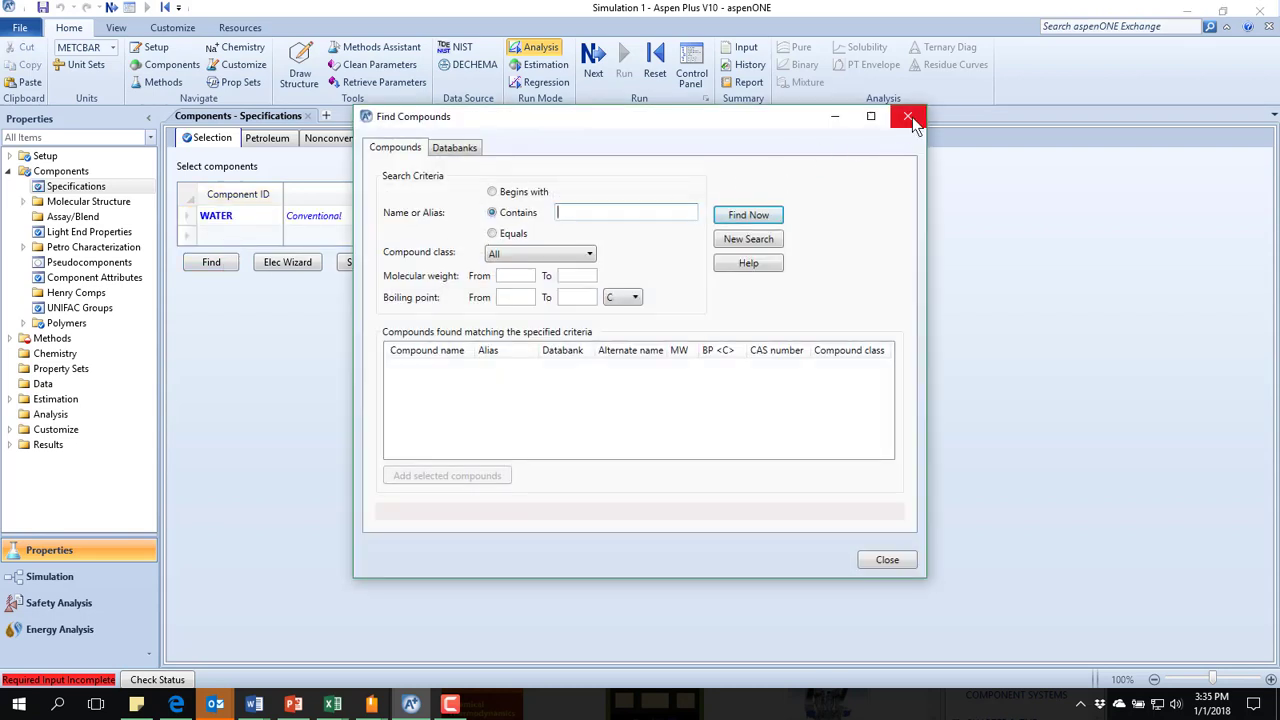
pyautogui.click(907, 116)
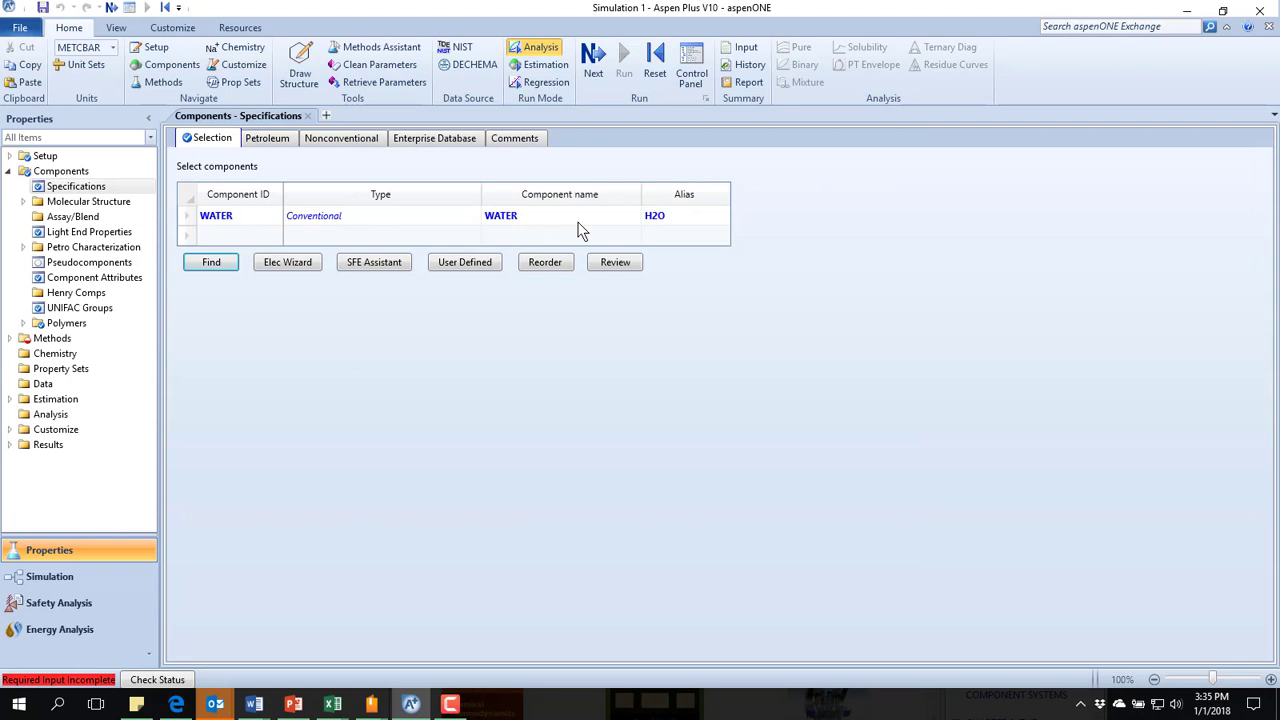
pyautogui.click(9, 172)
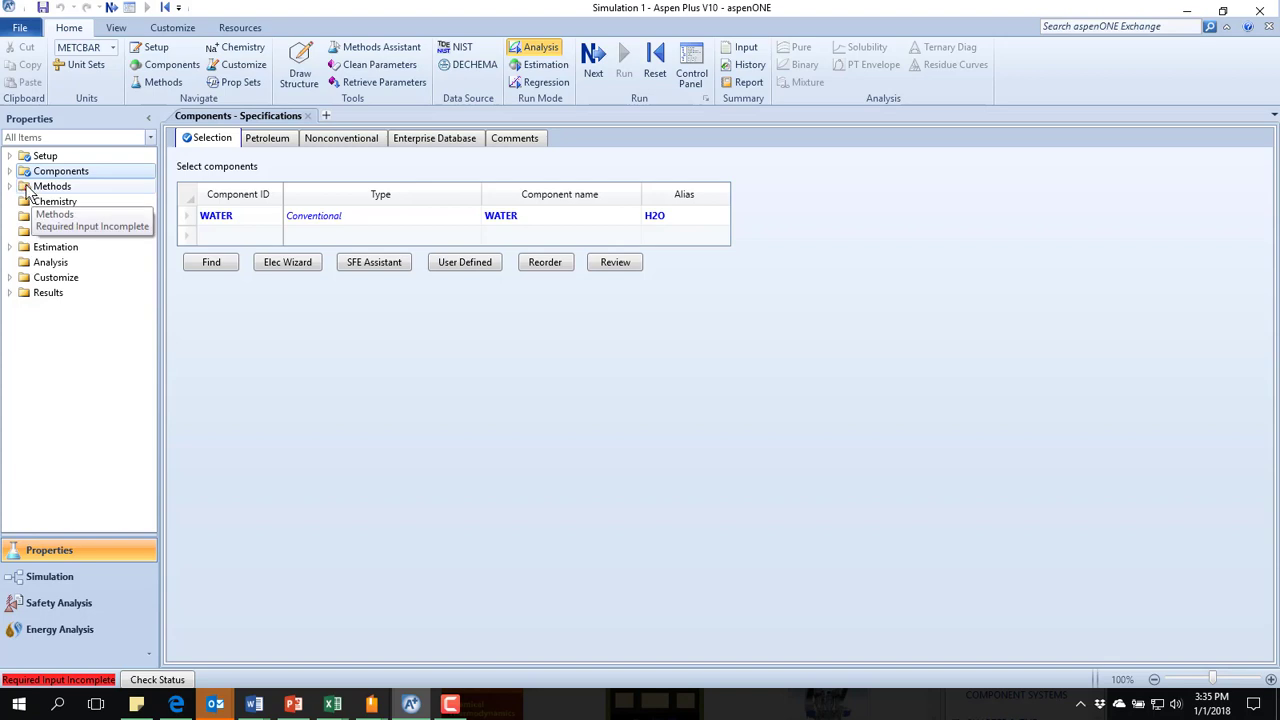
# Choose IAPWS-95 as the method name on the Methods Specifications form.
pyautogui.click(10, 188)
pyautogui.click(9, 172)
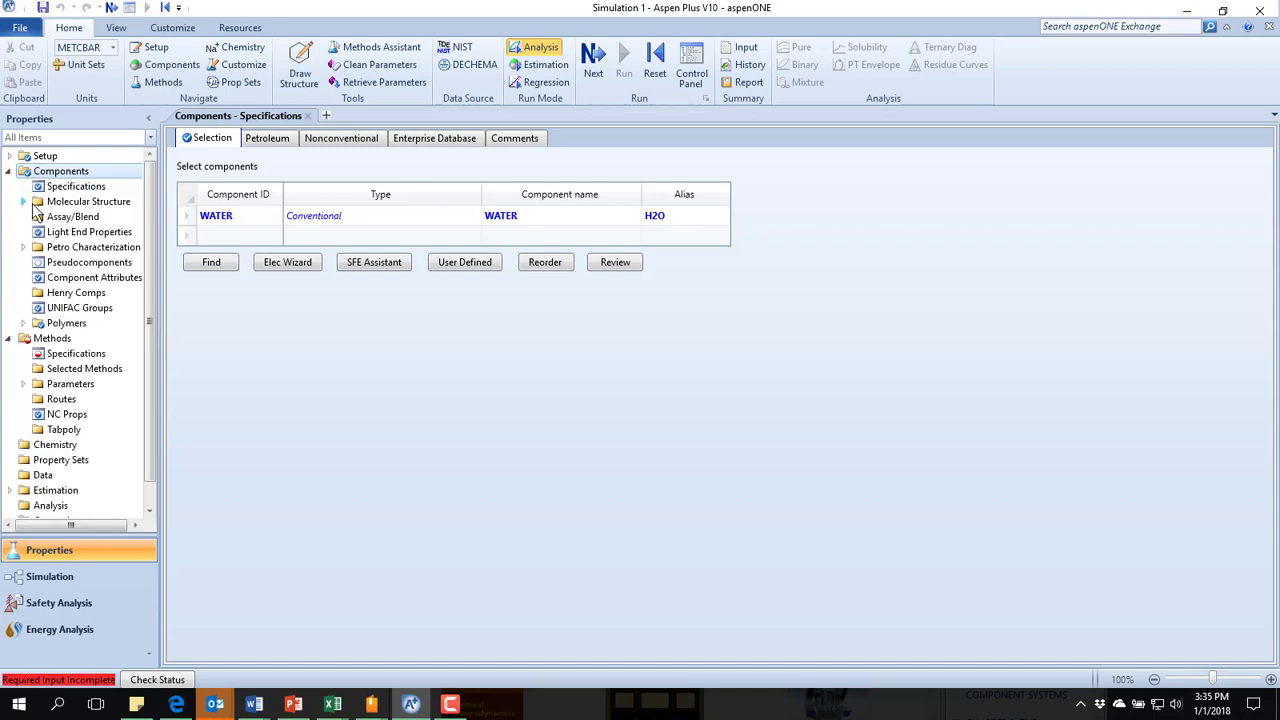
pyautogui.click(70, 355)
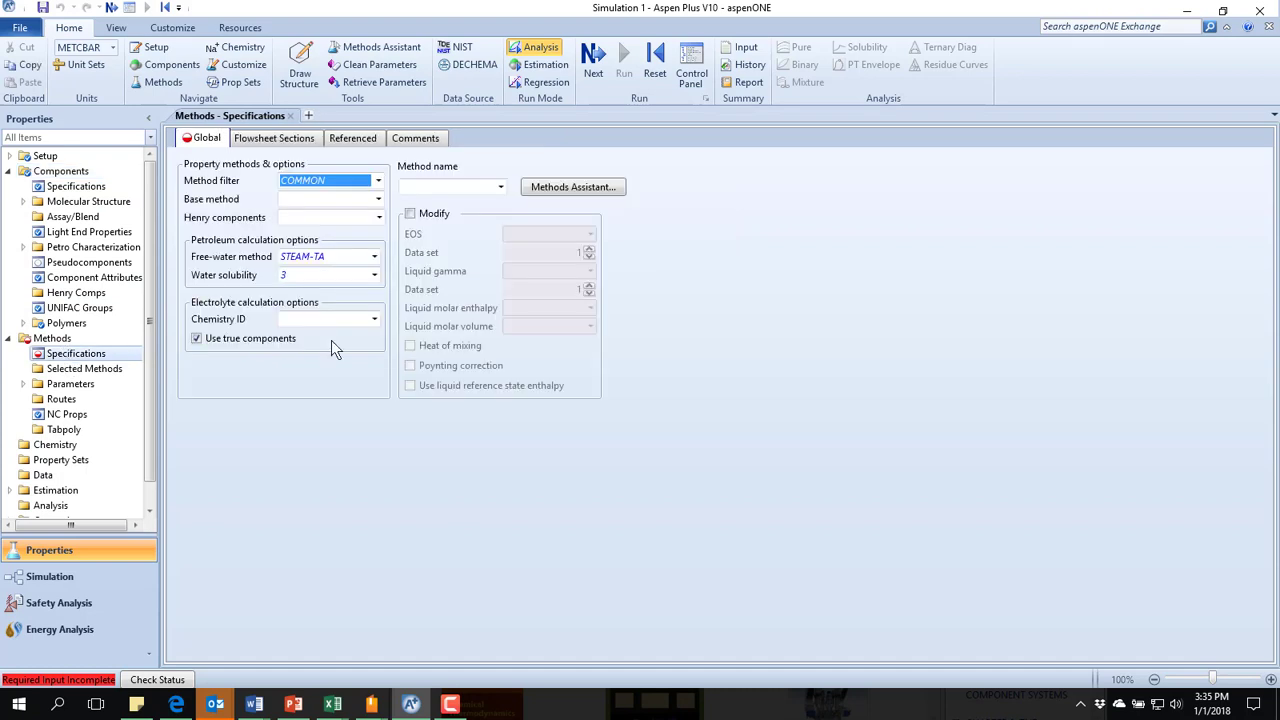
pyautogui.click(501, 188)
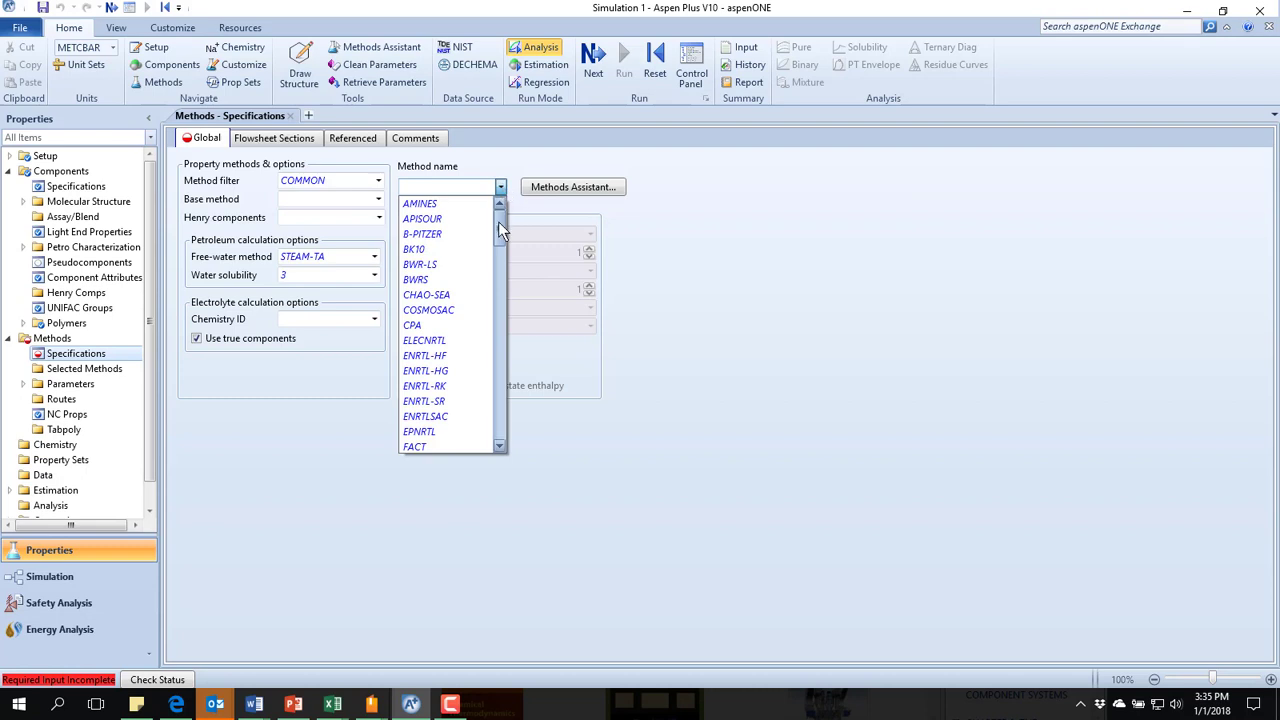
pyautogui.moveTo(498, 221); pyautogui.dragTo(504, 262)
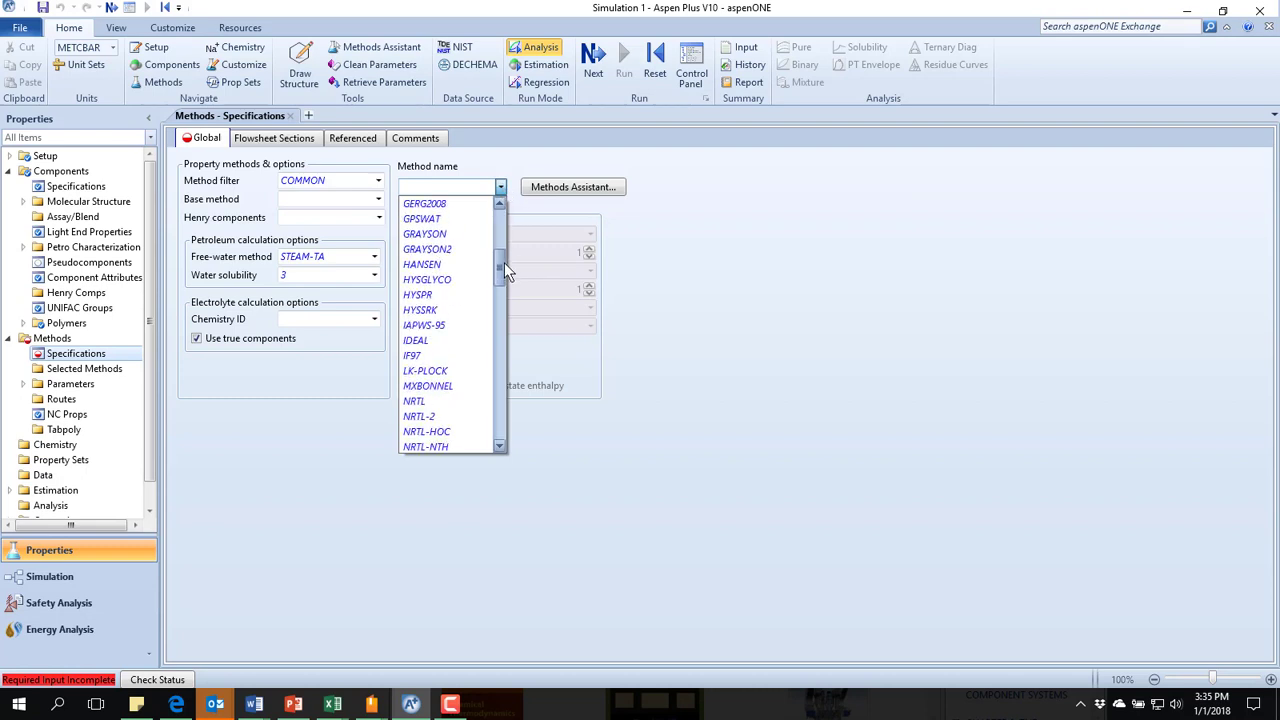
pyautogui.click(437, 328)
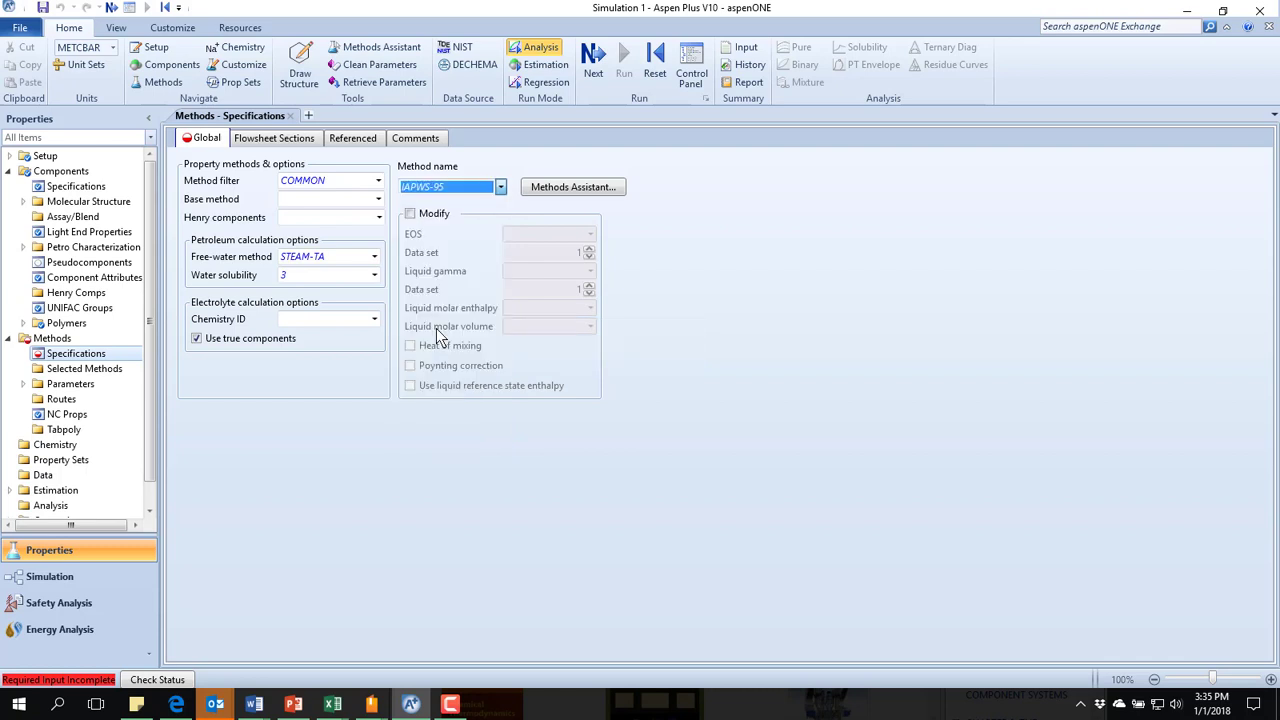
pyautogui.click(354, 453)
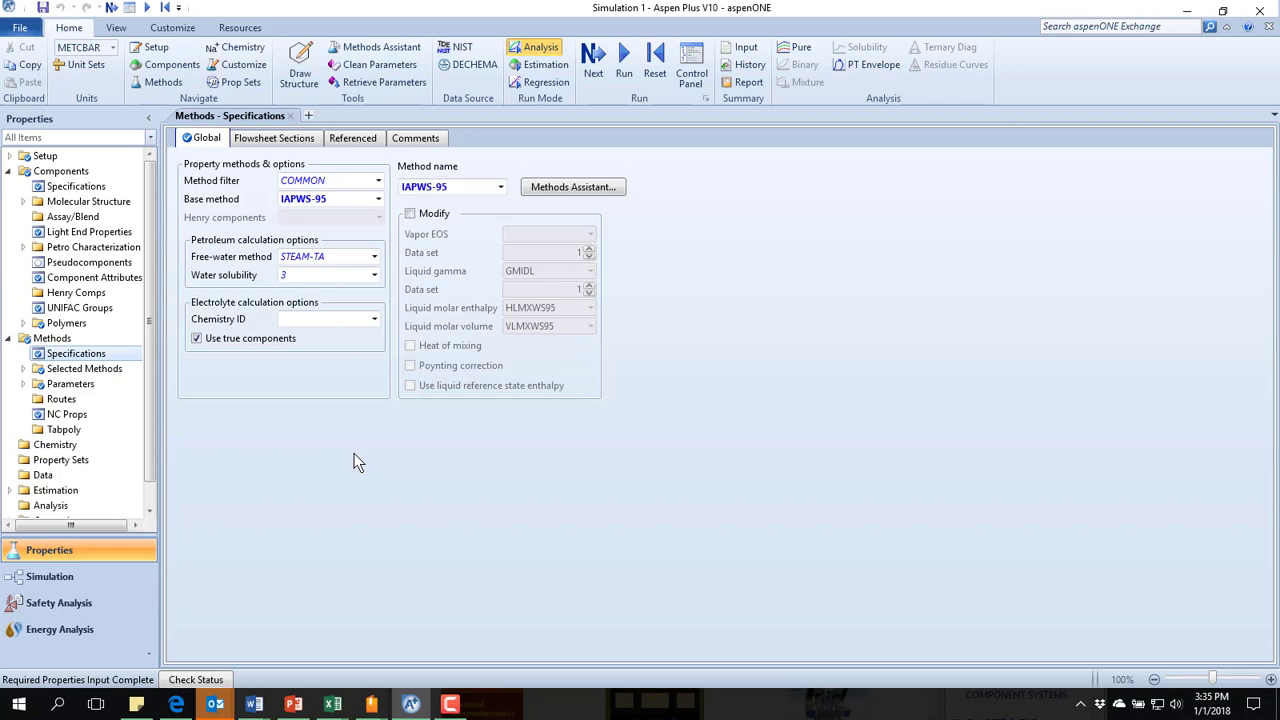
pyautogui.click(9, 338)
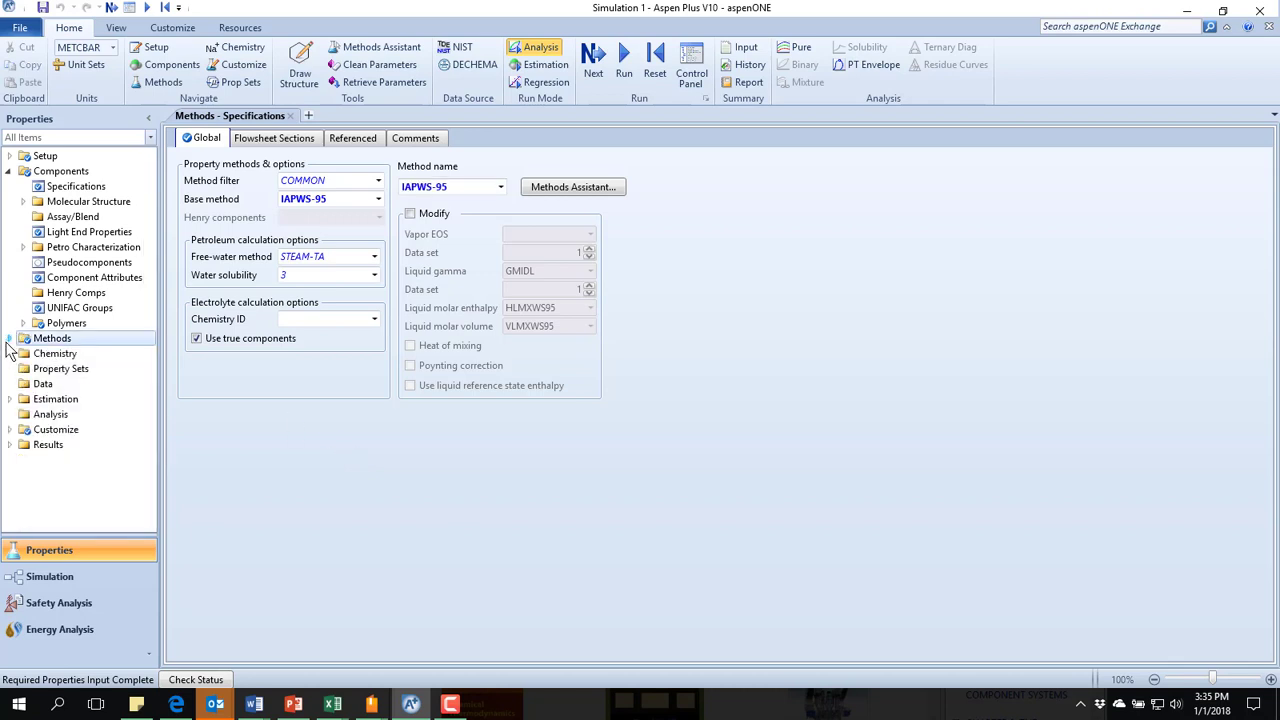
# In the Simulation environment, select the bowtie valve icon from the Pressure Changers palette.
pyautogui.click(30, 583)
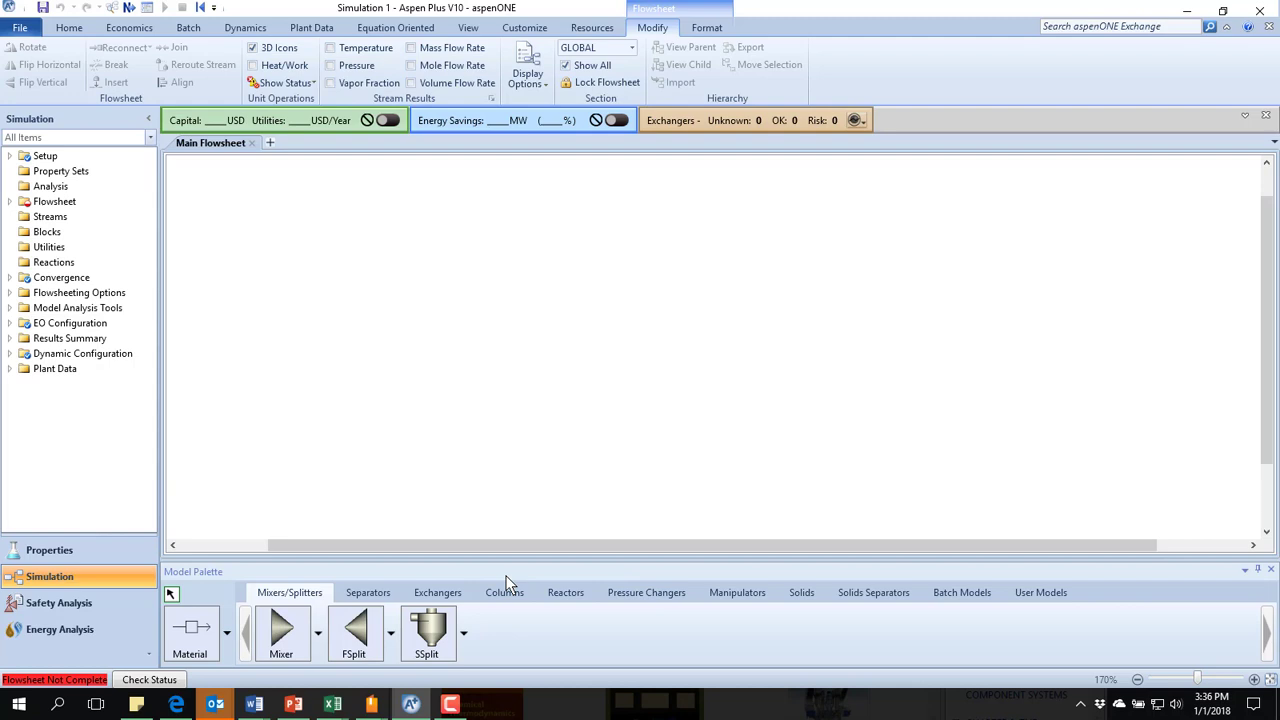
pyautogui.click(635, 594)
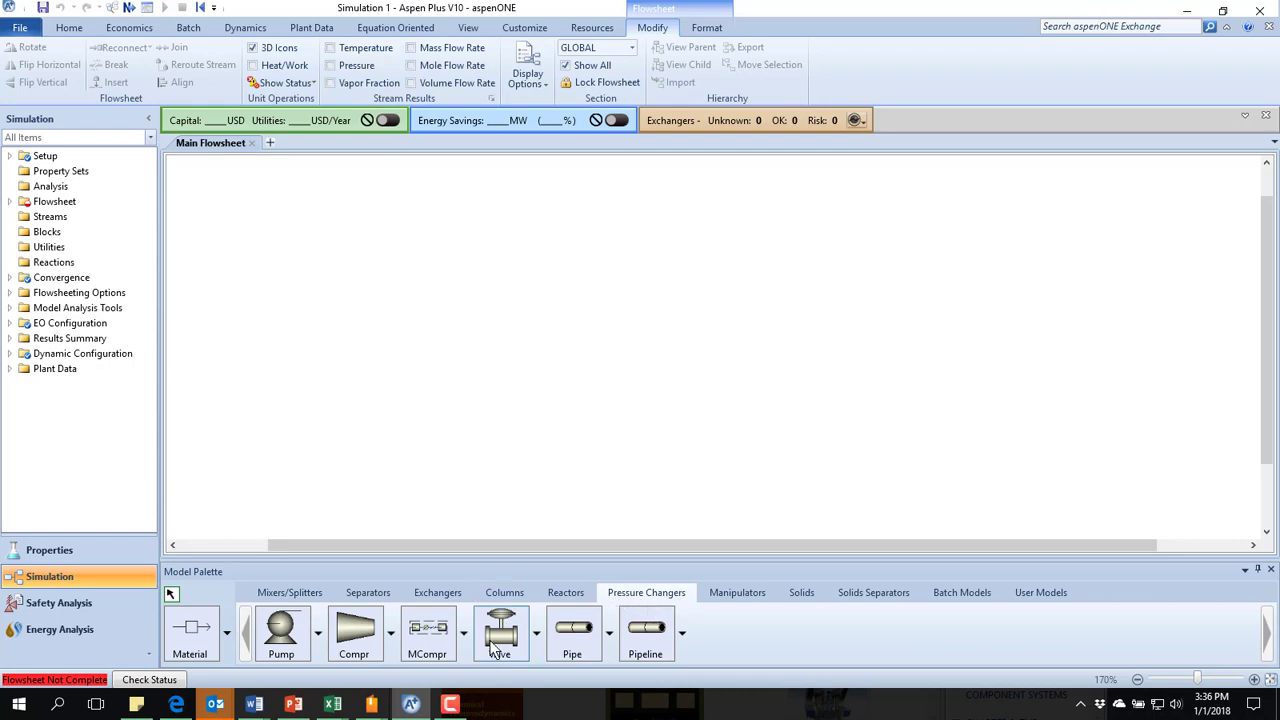
pyautogui.click(535, 634)
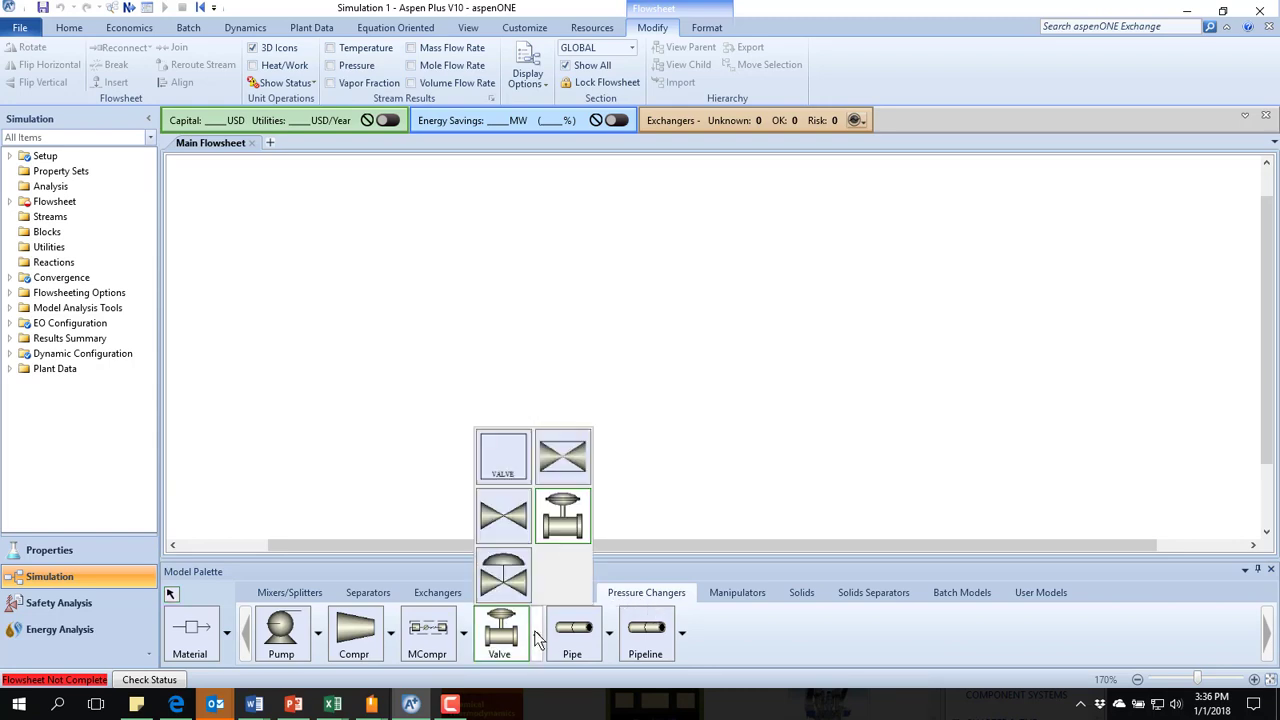
pyautogui.click(518, 530)
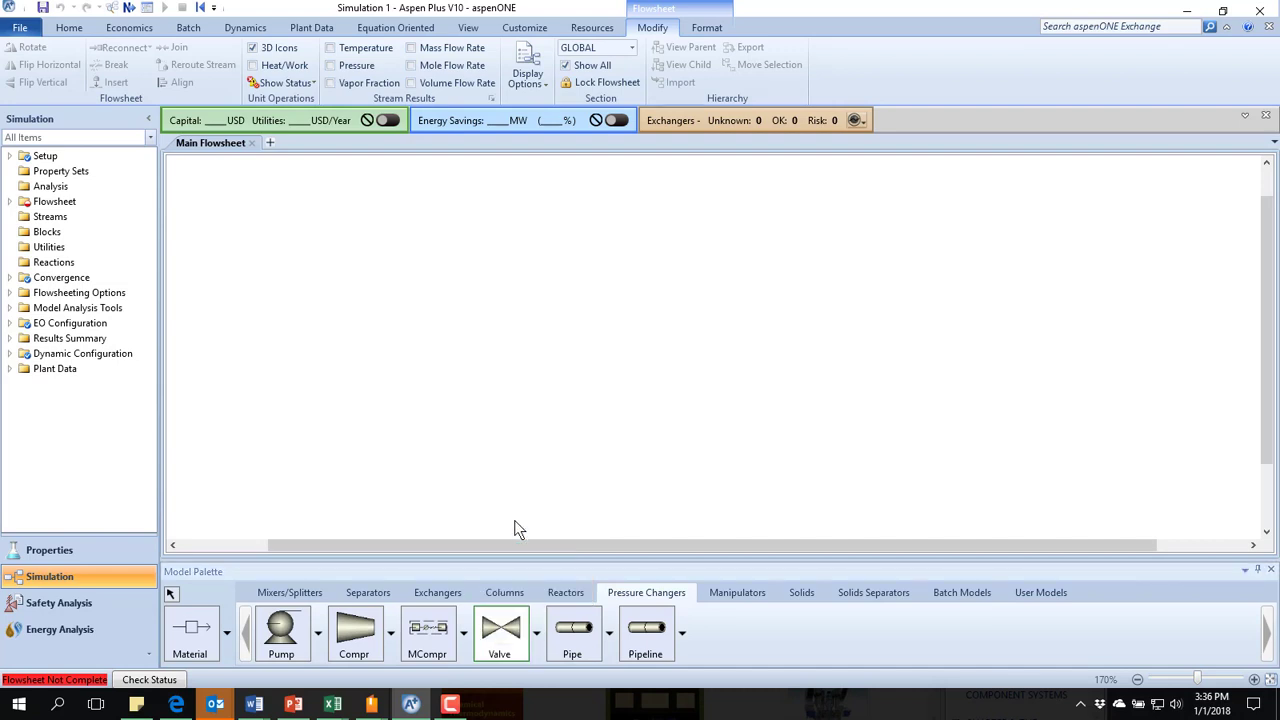
# Place valve B1, then draw feed stream 1 into its inlet and product stream 2 from its outlet.
pyautogui.click(391, 325)
pyautogui.click(170, 596)
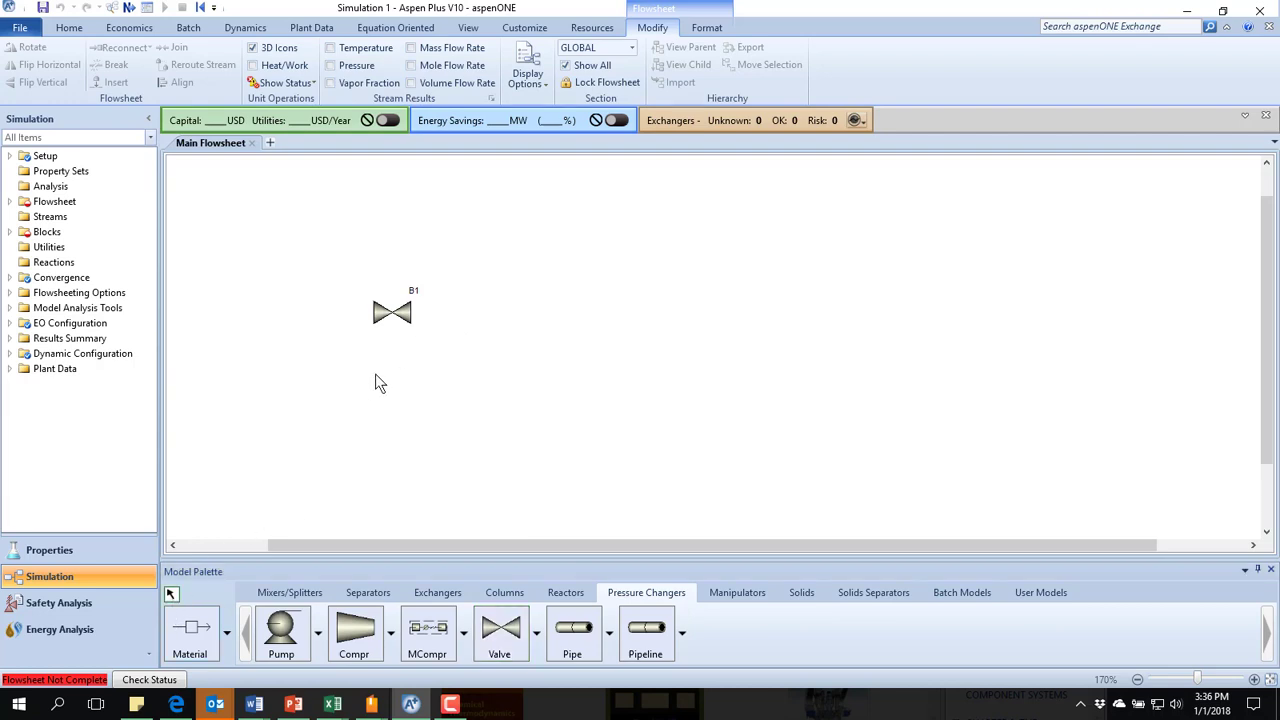
pyautogui.click(190, 640)
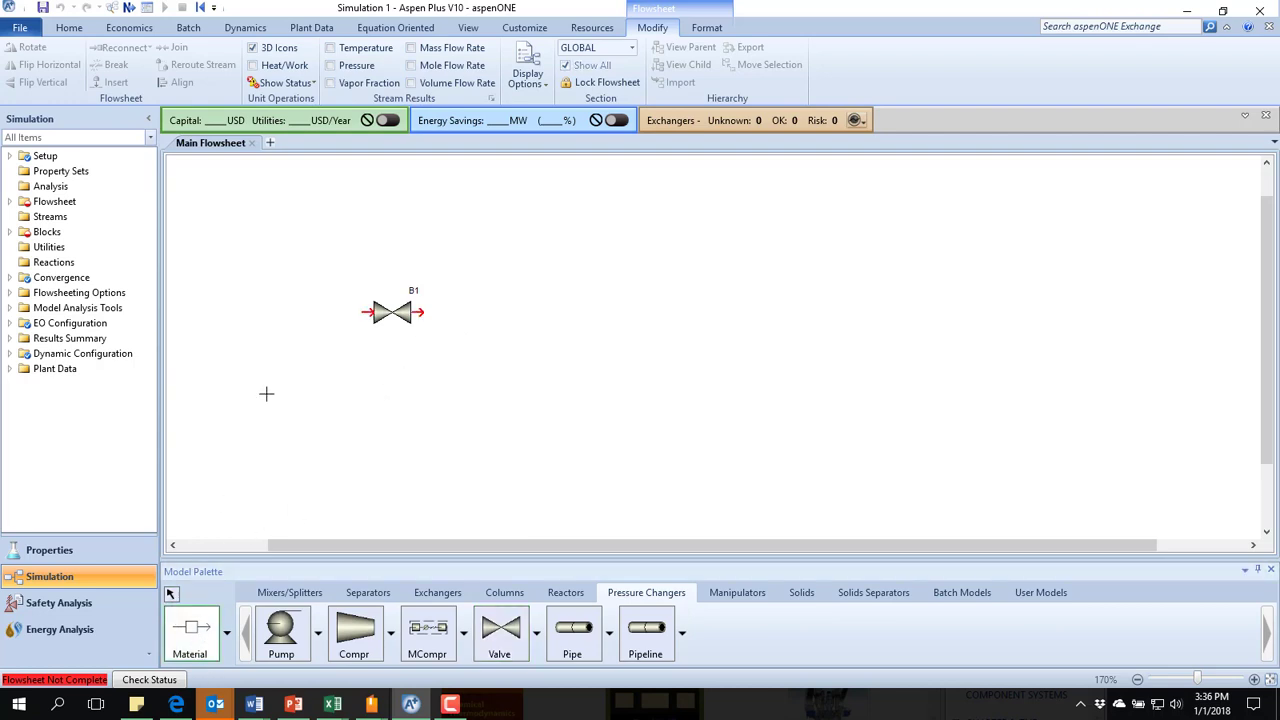
pyautogui.click(365, 313)
pyautogui.click(271, 307)
pyautogui.click(270, 310)
pyautogui.click(420, 312)
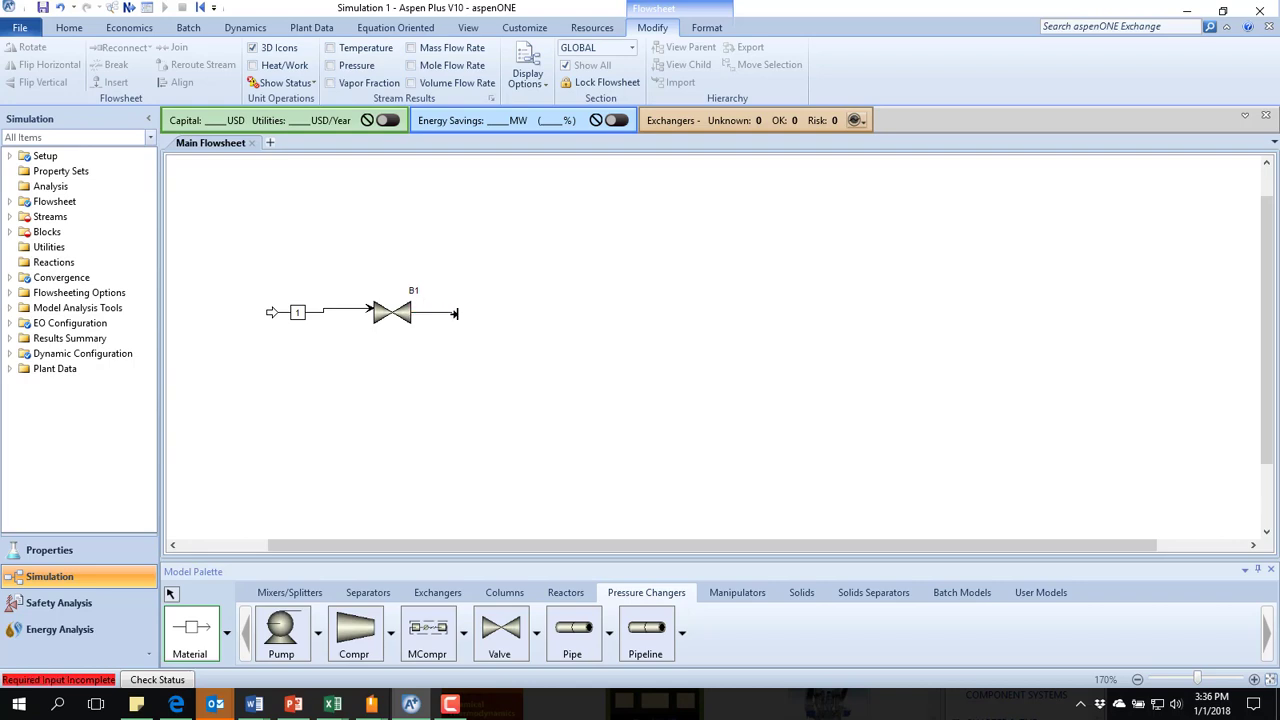
pyautogui.click(490, 312)
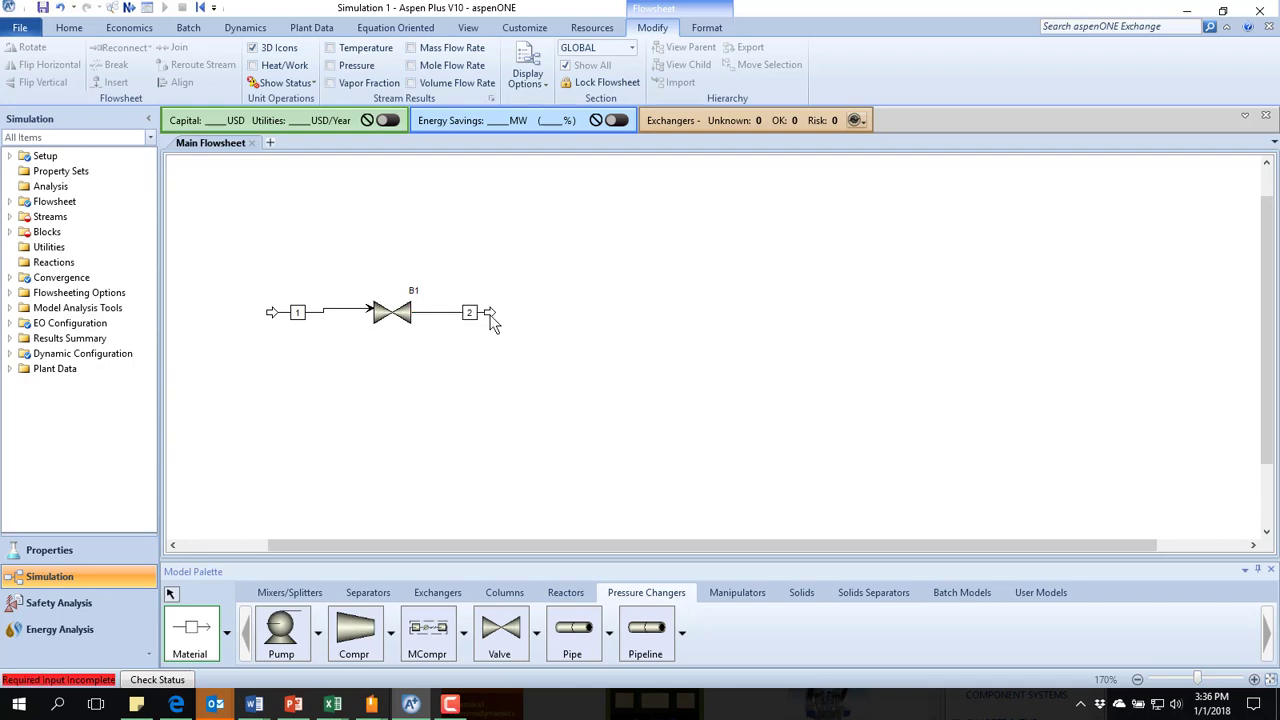
pyautogui.click(172, 592)
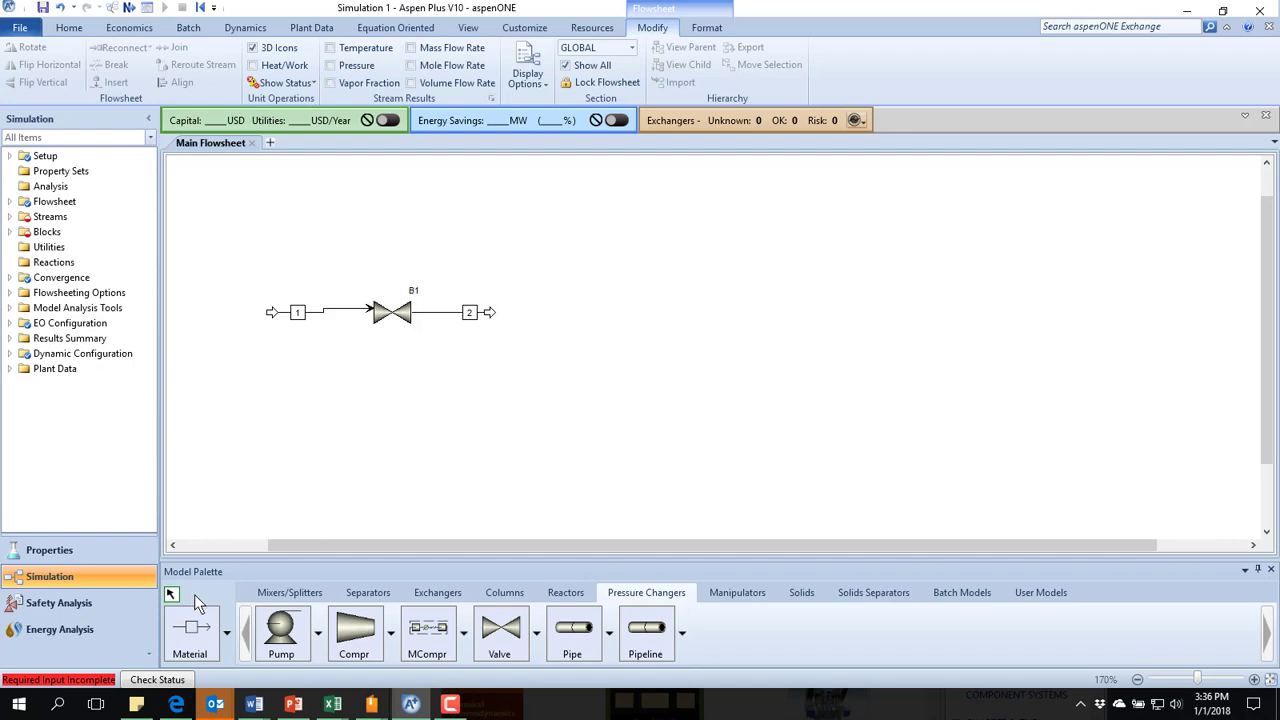
pyautogui.click(296, 427)
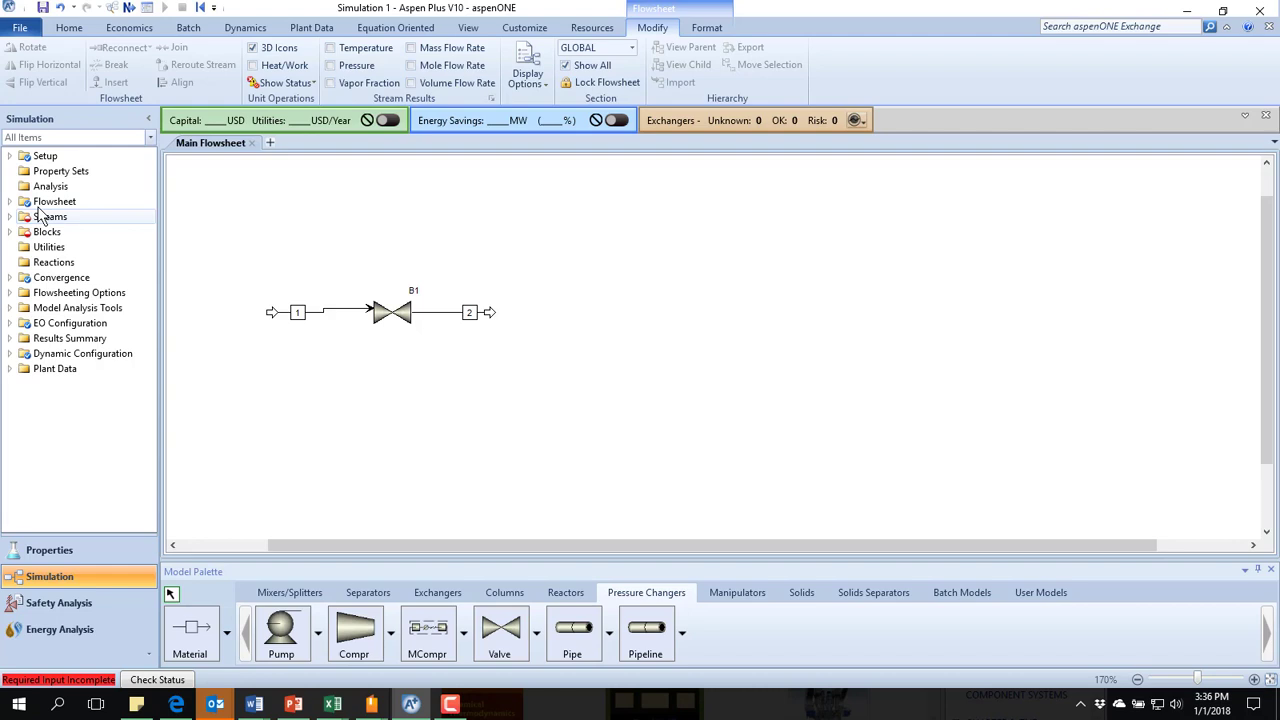
# Expand the Streams folder and stream 1 in the navigation tree.
pyautogui.click(9, 217)
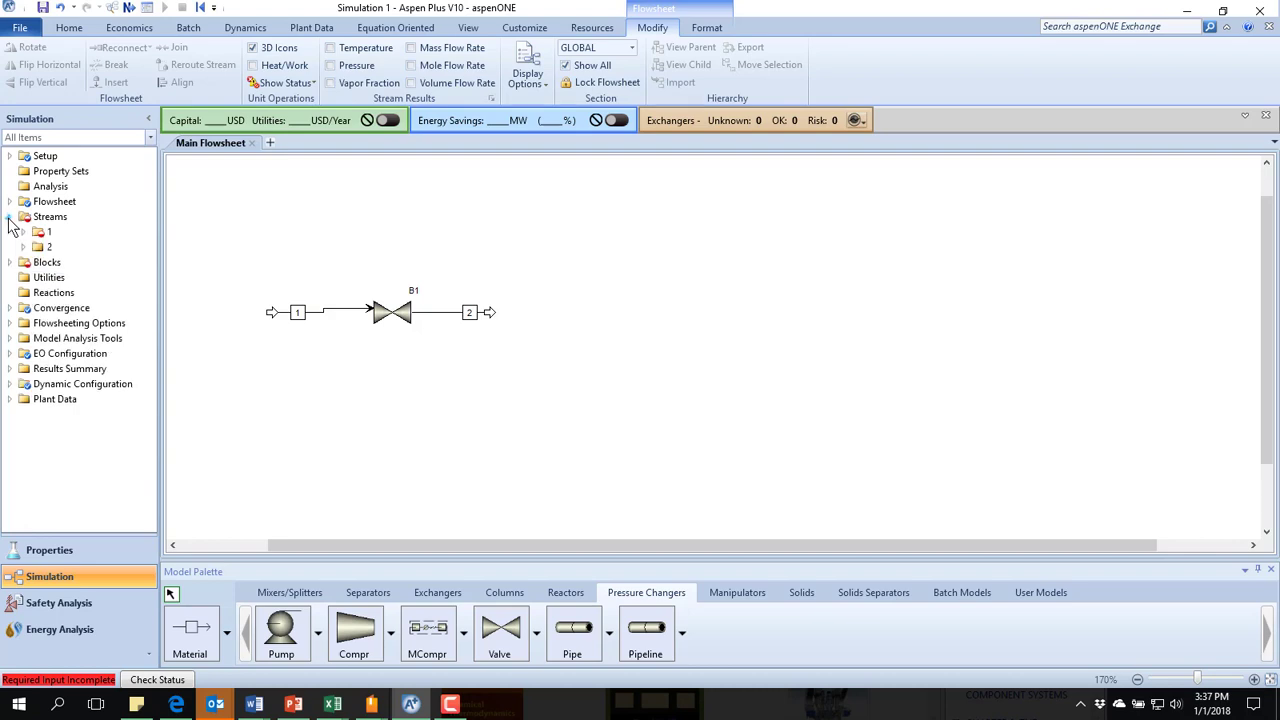
pyautogui.click(22, 232)
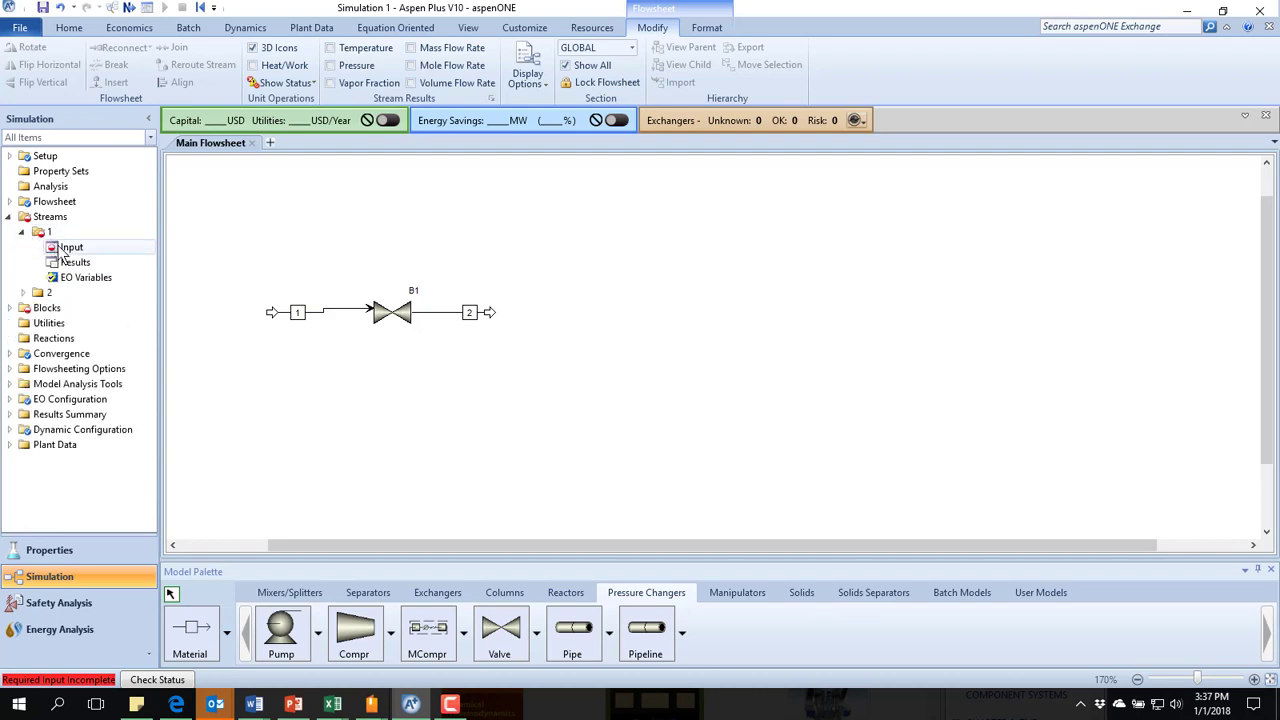
# Enter feed stream 1 temperature 500 C and pressure 400 bar.
pyautogui.doubleClick(68, 248)
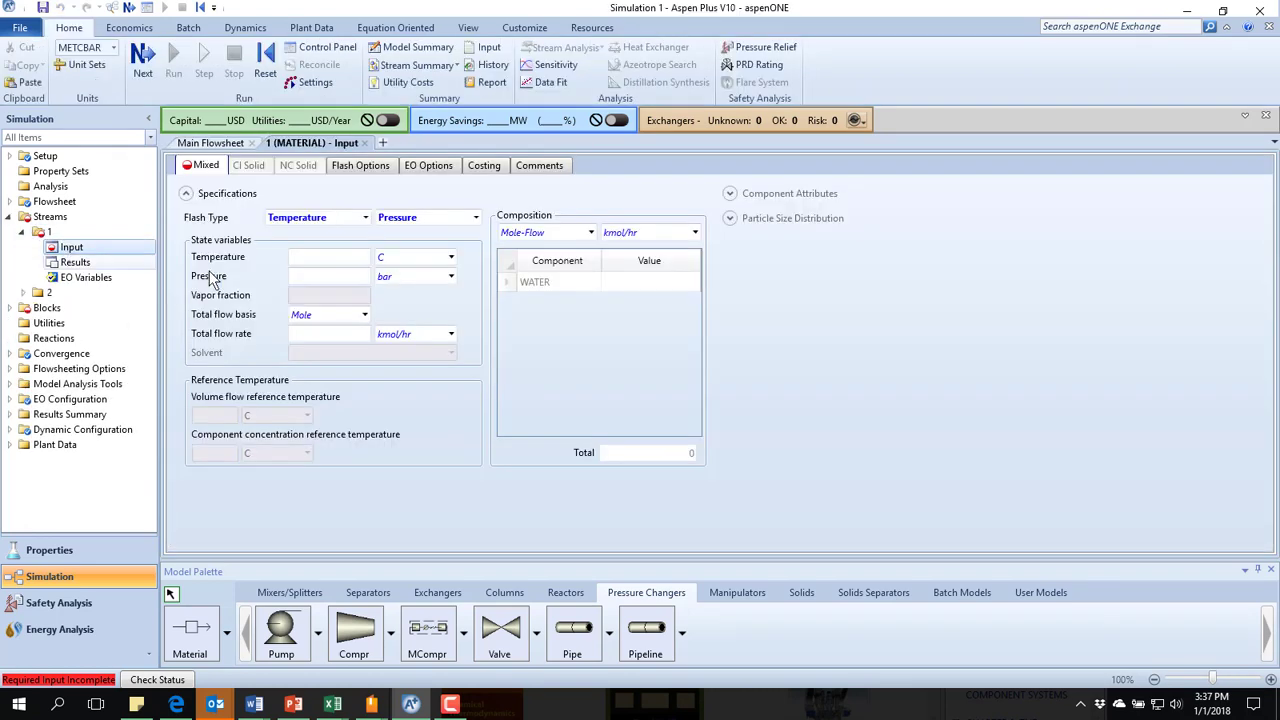
pyautogui.click(363, 258)
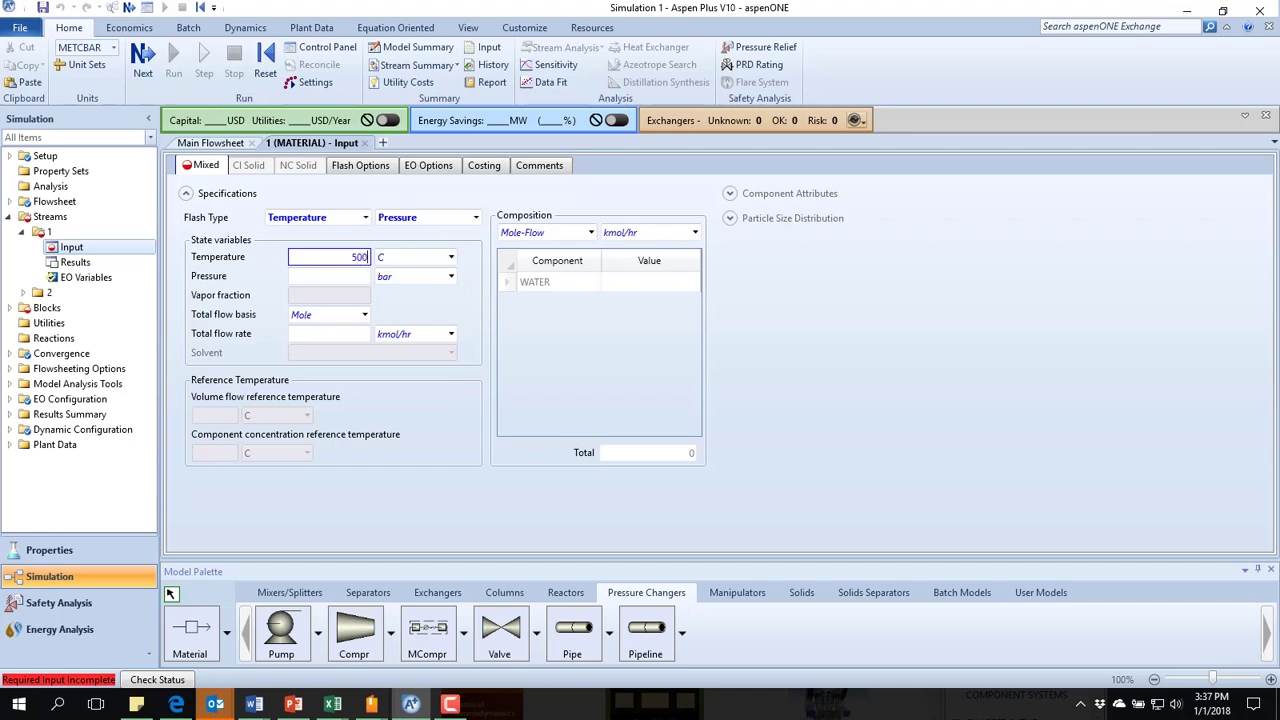
pyautogui.write('500')
pyautogui.click(363, 278)
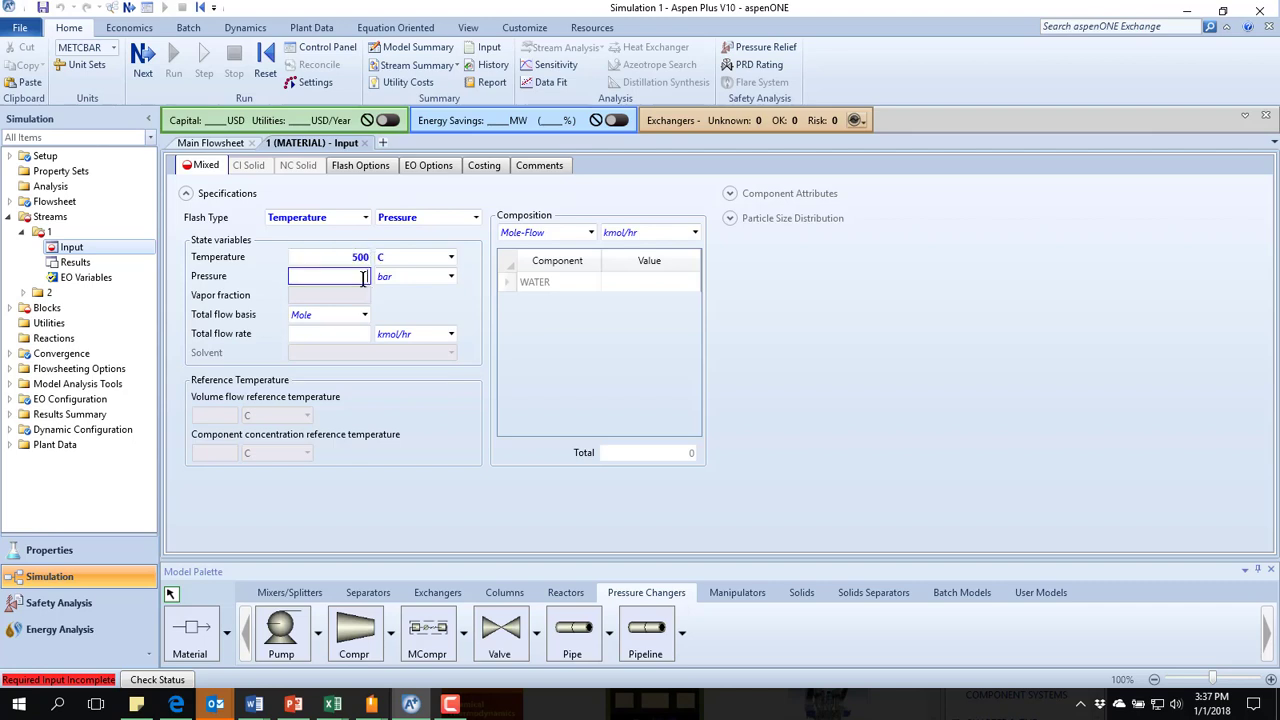
pyautogui.write('400')
pyautogui.click(358, 338)
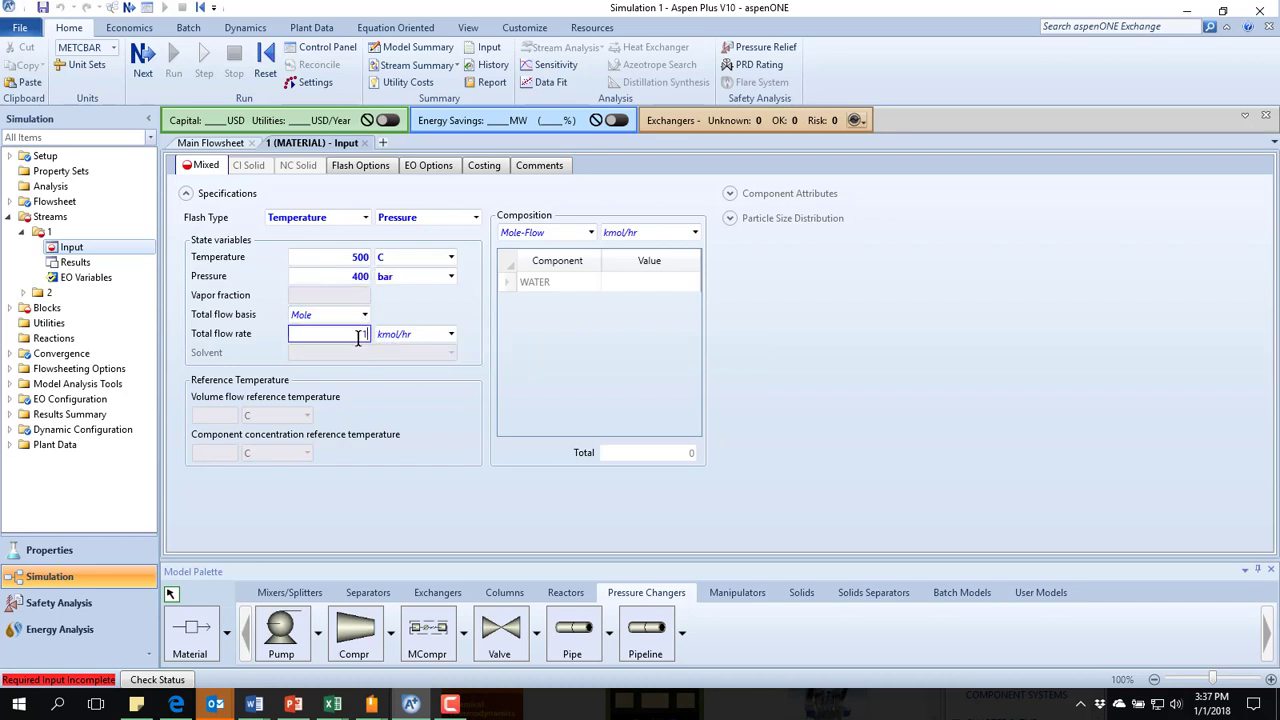
# Set stream 1's composition basis to Mass-Frac with WATER at 1.
pyautogui.click(589, 232)
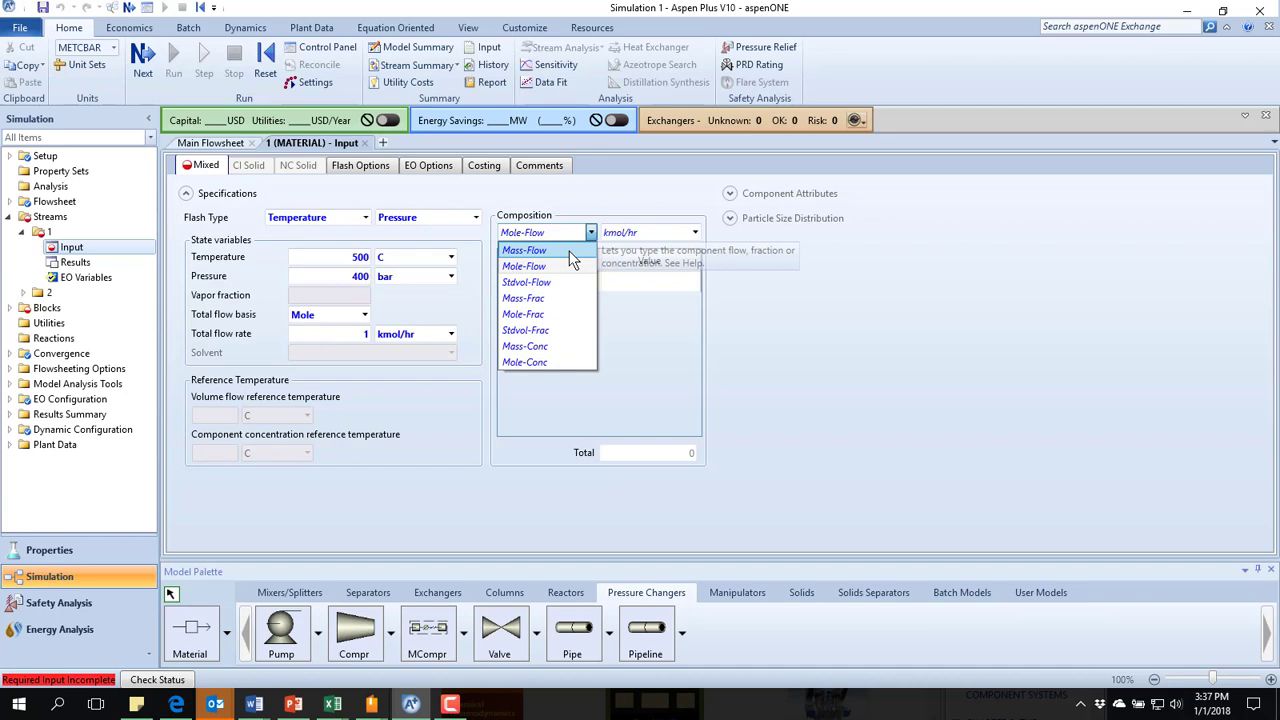
pyautogui.click(569, 251)
pyautogui.click(618, 285)
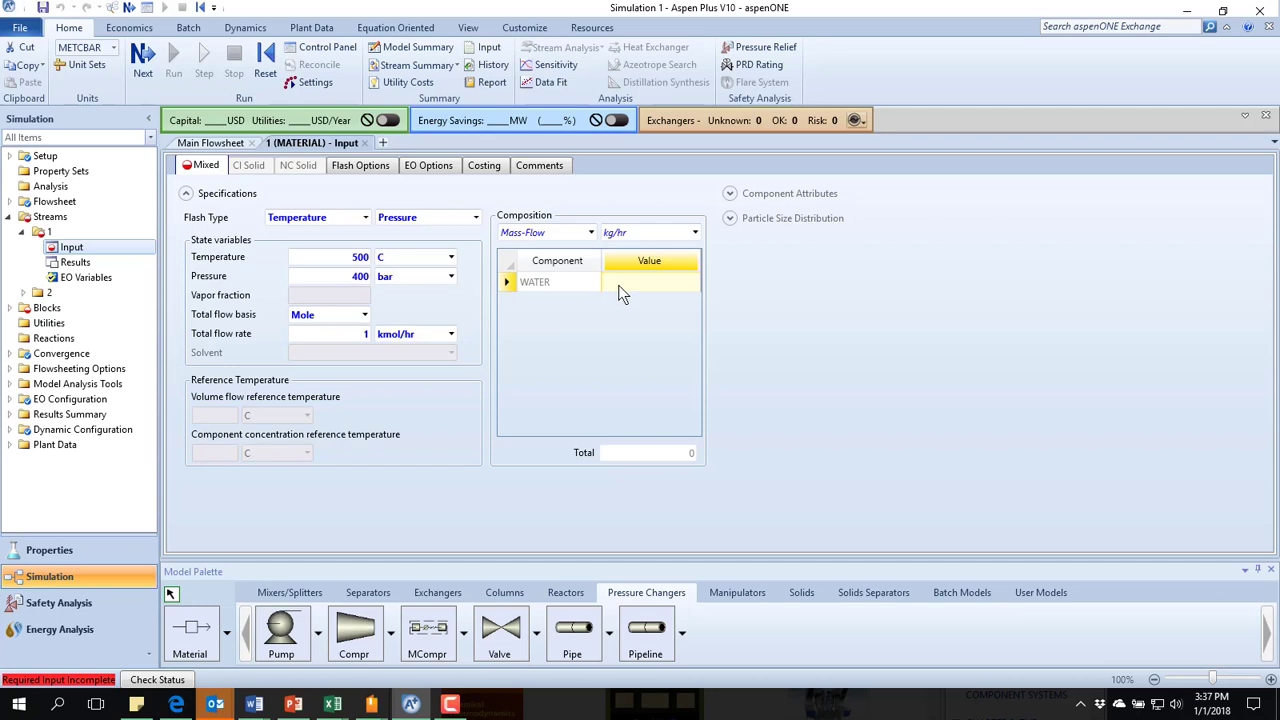
pyautogui.click(590, 232)
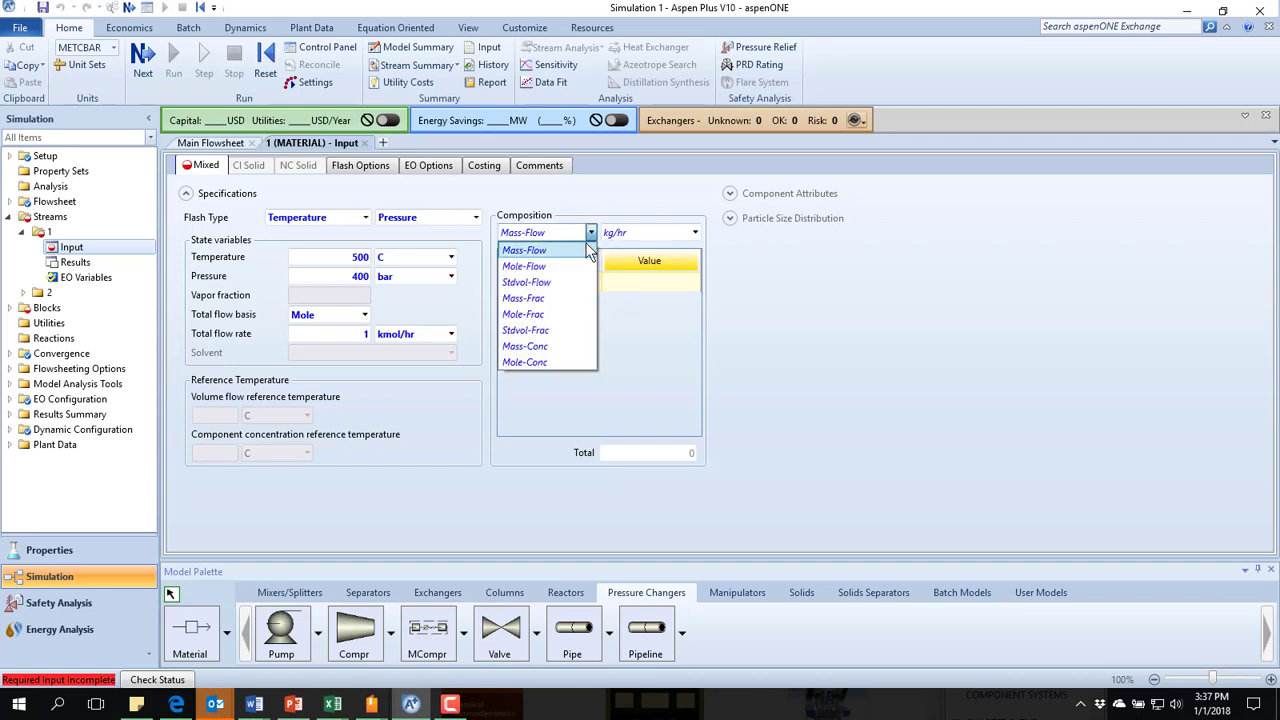
pyautogui.click(562, 297)
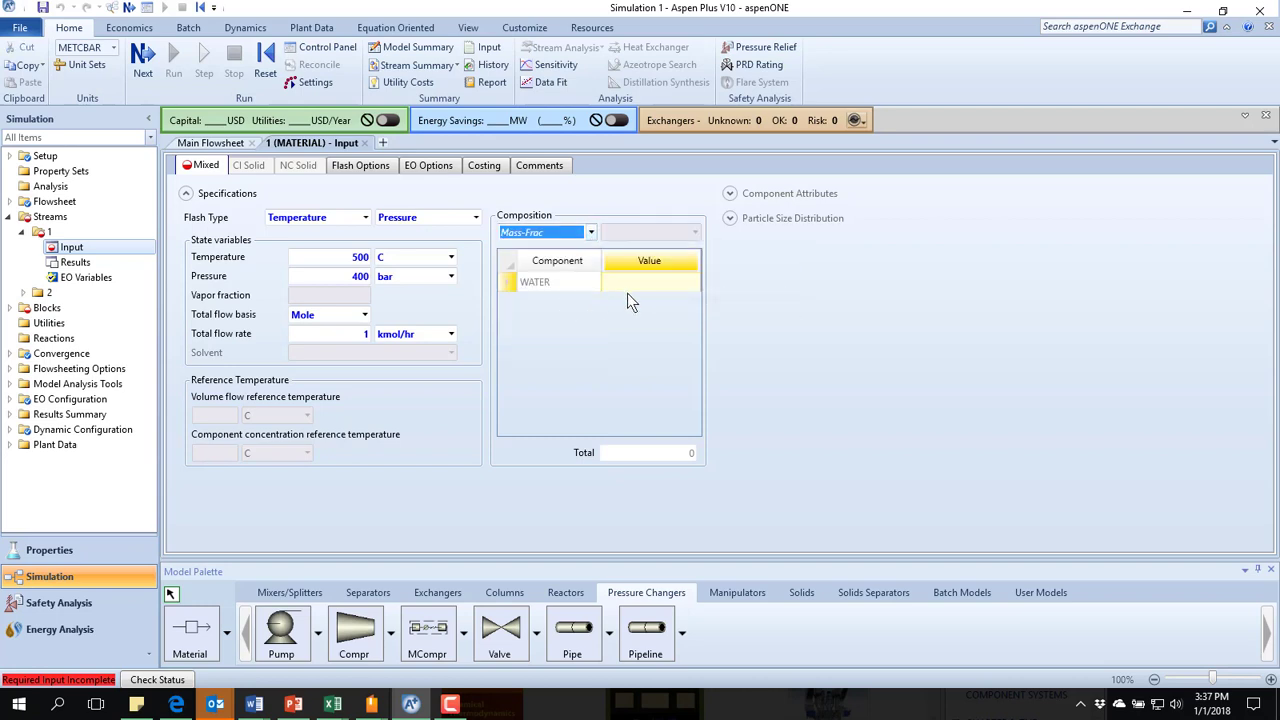
pyautogui.write('1')
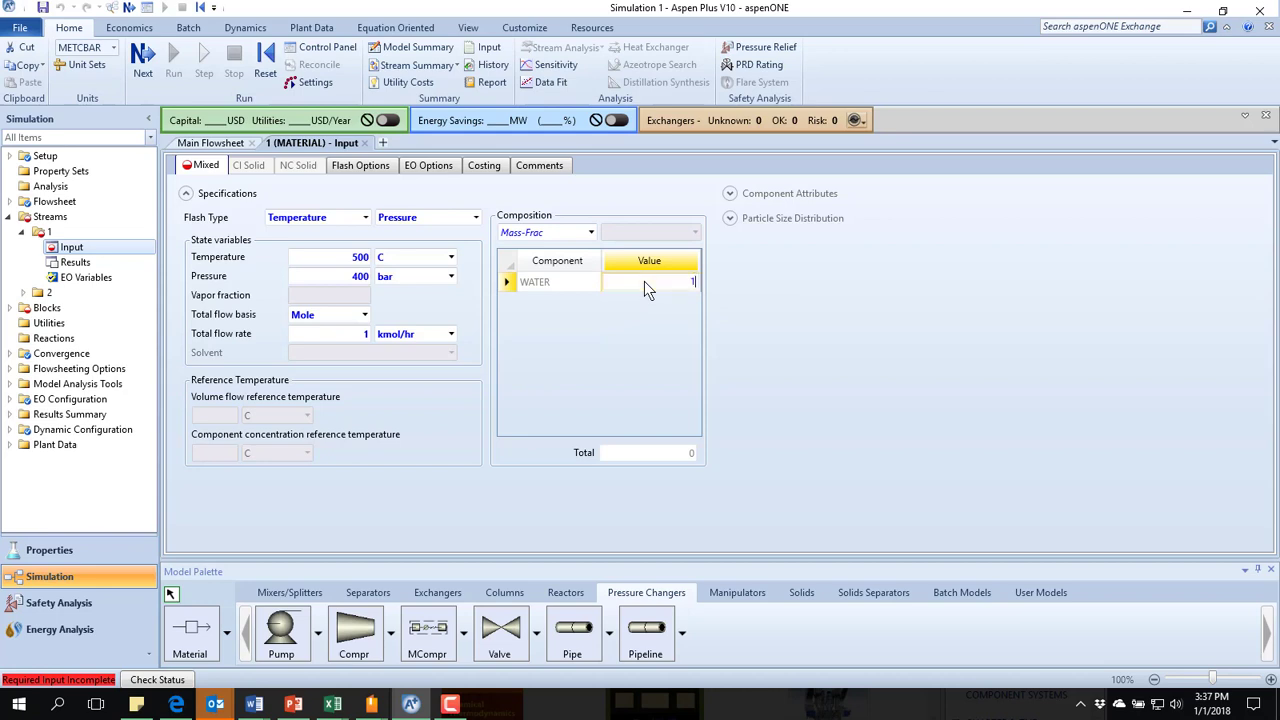
pyautogui.click(627, 332)
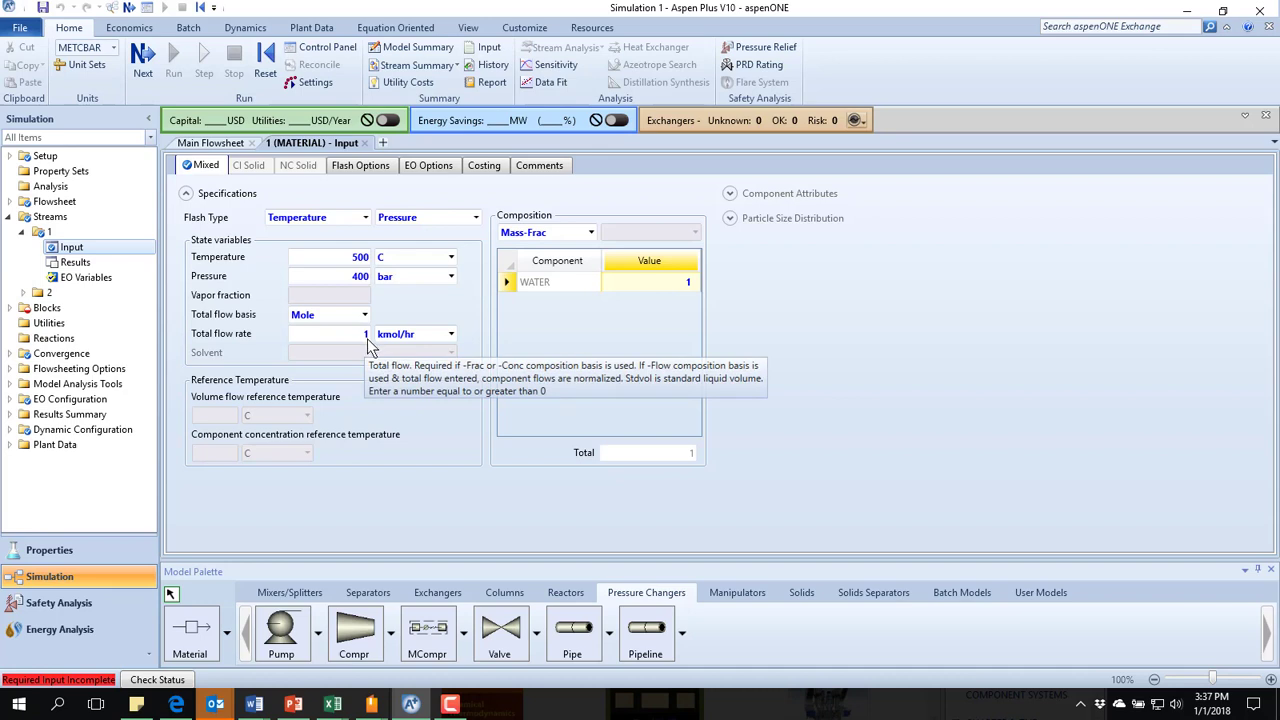
# Expand stream 2 and the Blocks folder in the navigation tree.
pyautogui.click(24, 294)
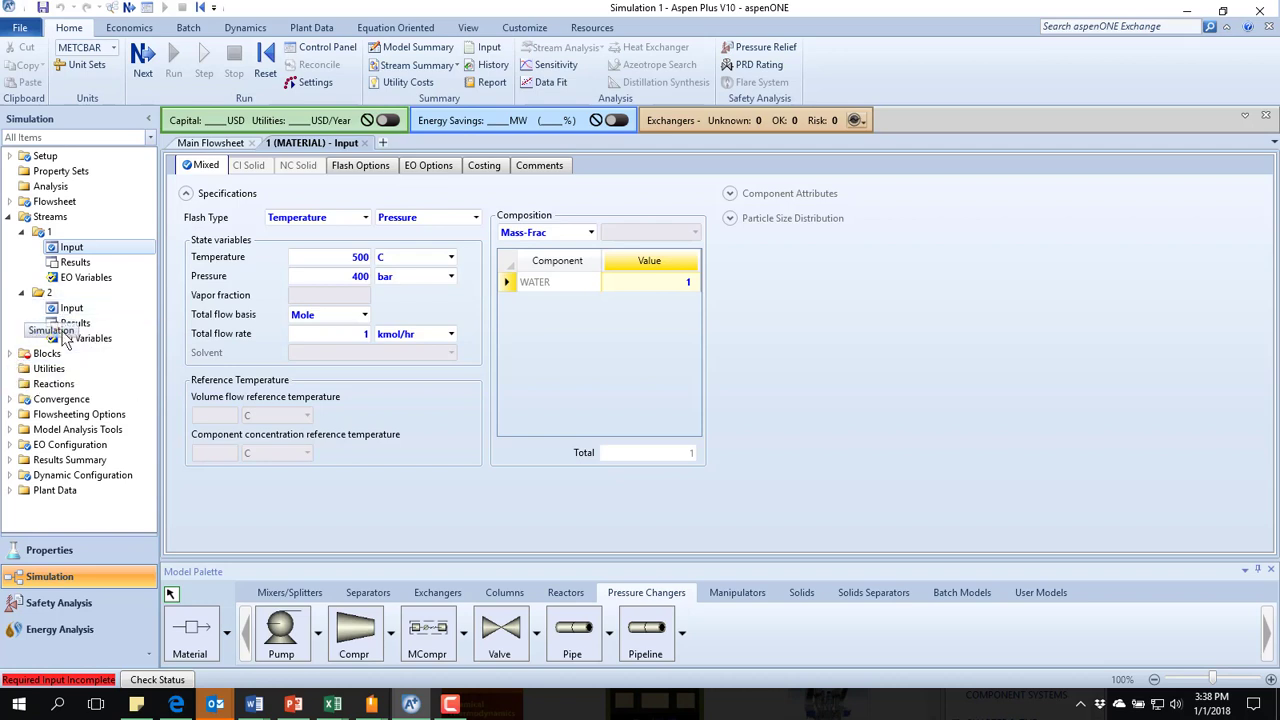
pyautogui.click(11, 356)
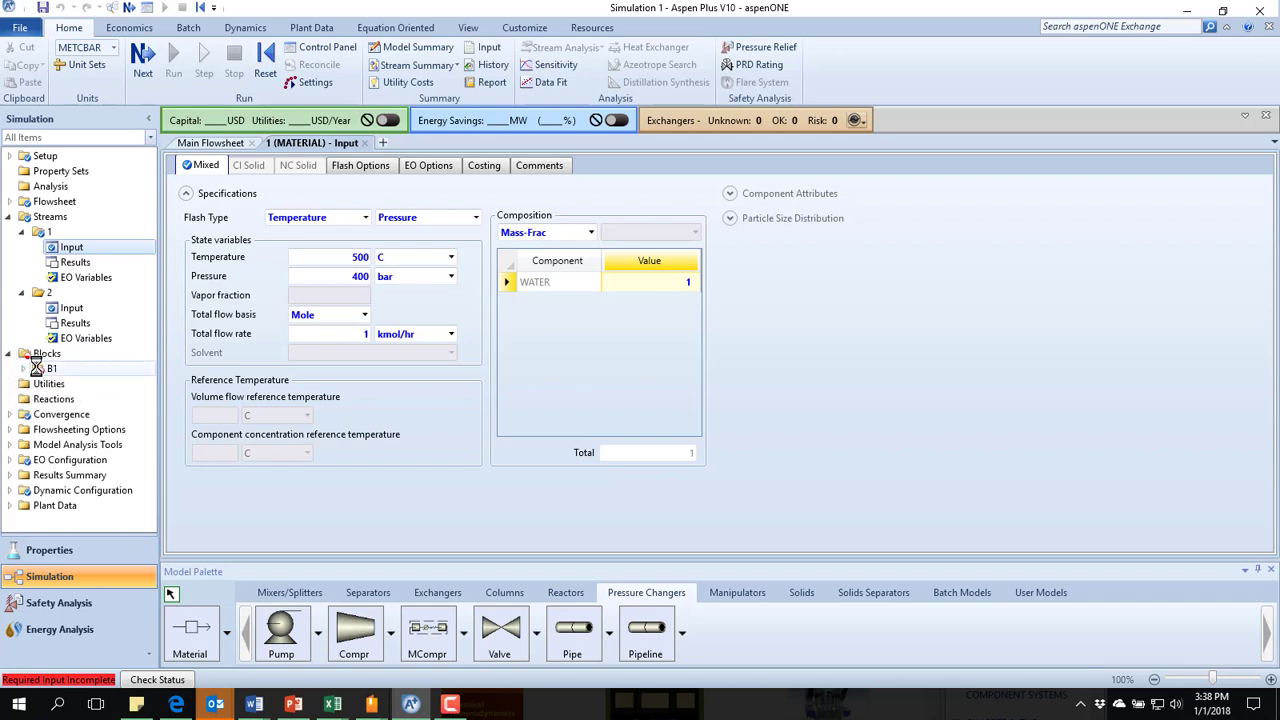
# Enter an outlet pressure of 1 bar on valve B1's Operation tab.
pyautogui.doubleClick(36, 366)
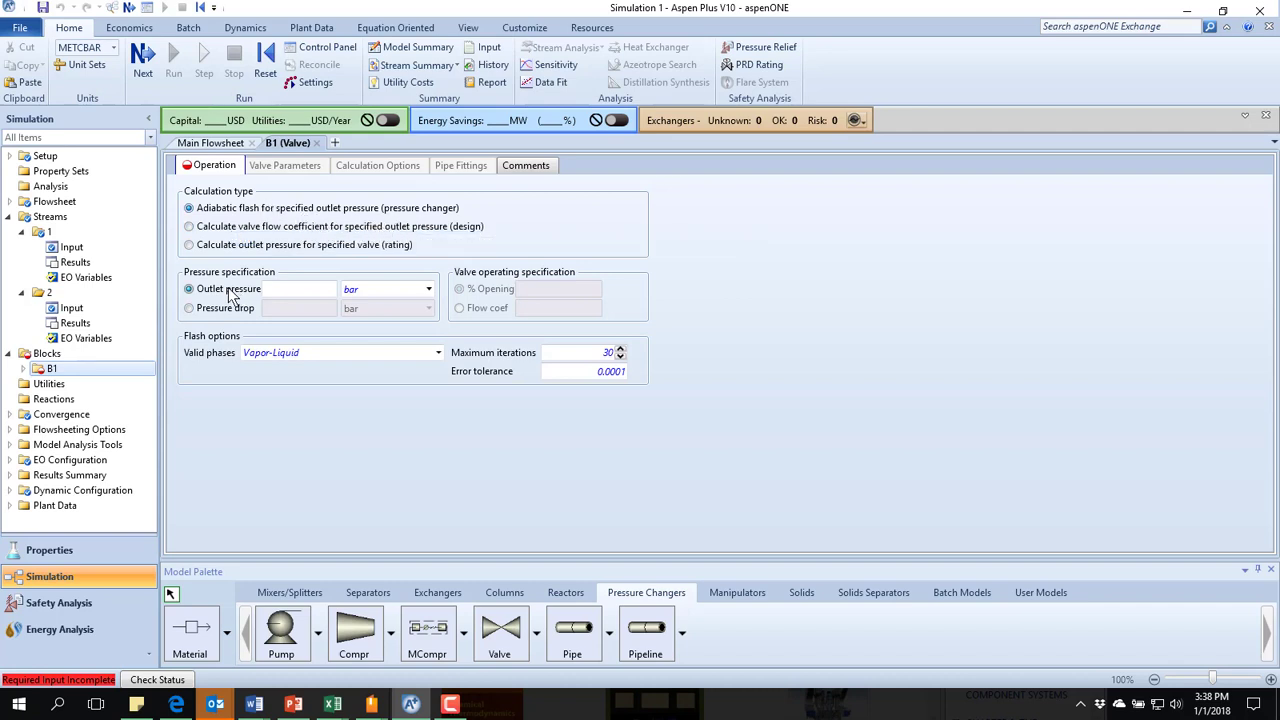
pyautogui.click(309, 290)
pyautogui.write('1')
pyautogui.click(373, 432)
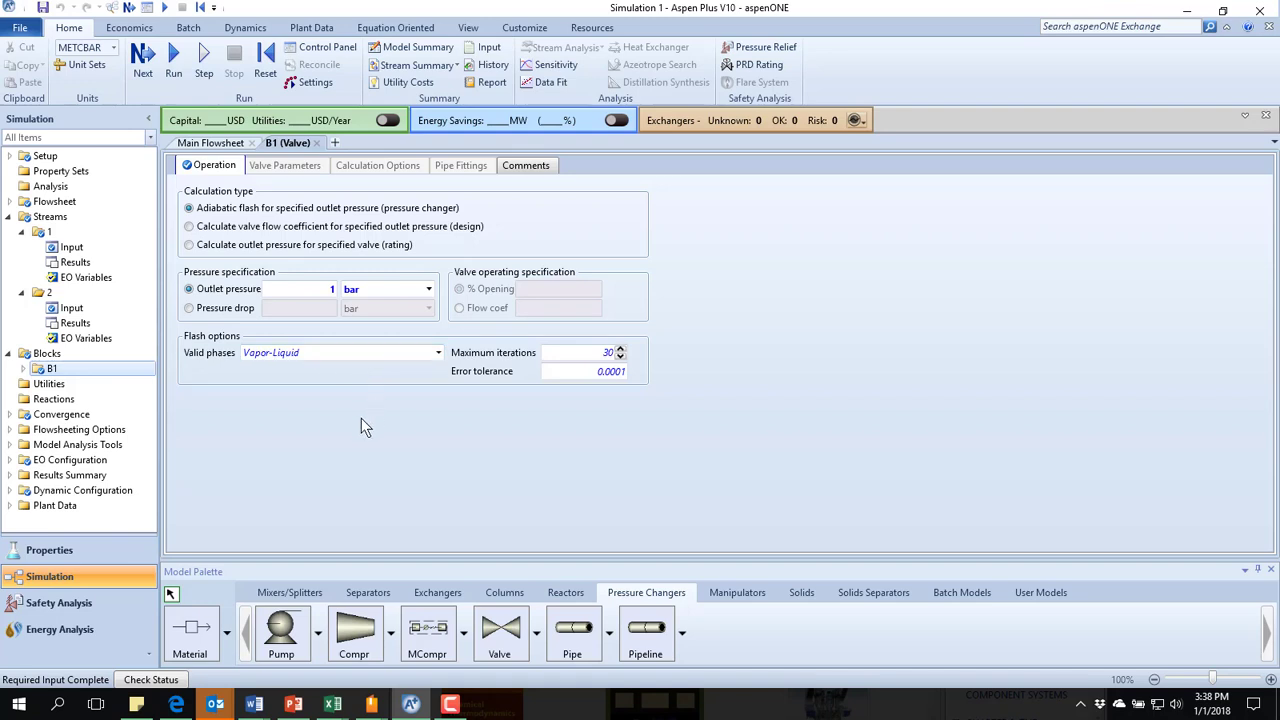
# Collapse the Blocks and Streams folders and run the steam valve simulation to Results Available.
pyautogui.click(9, 354)
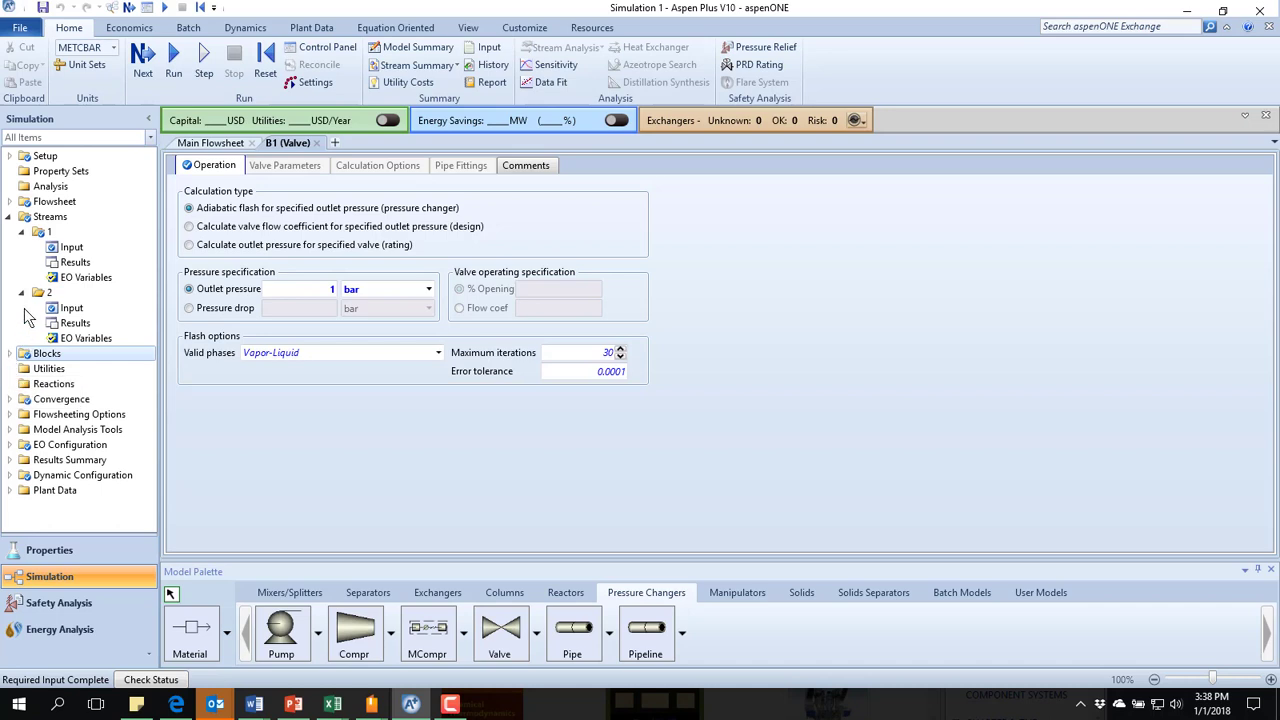
pyautogui.click(22, 292)
pyautogui.click(22, 231)
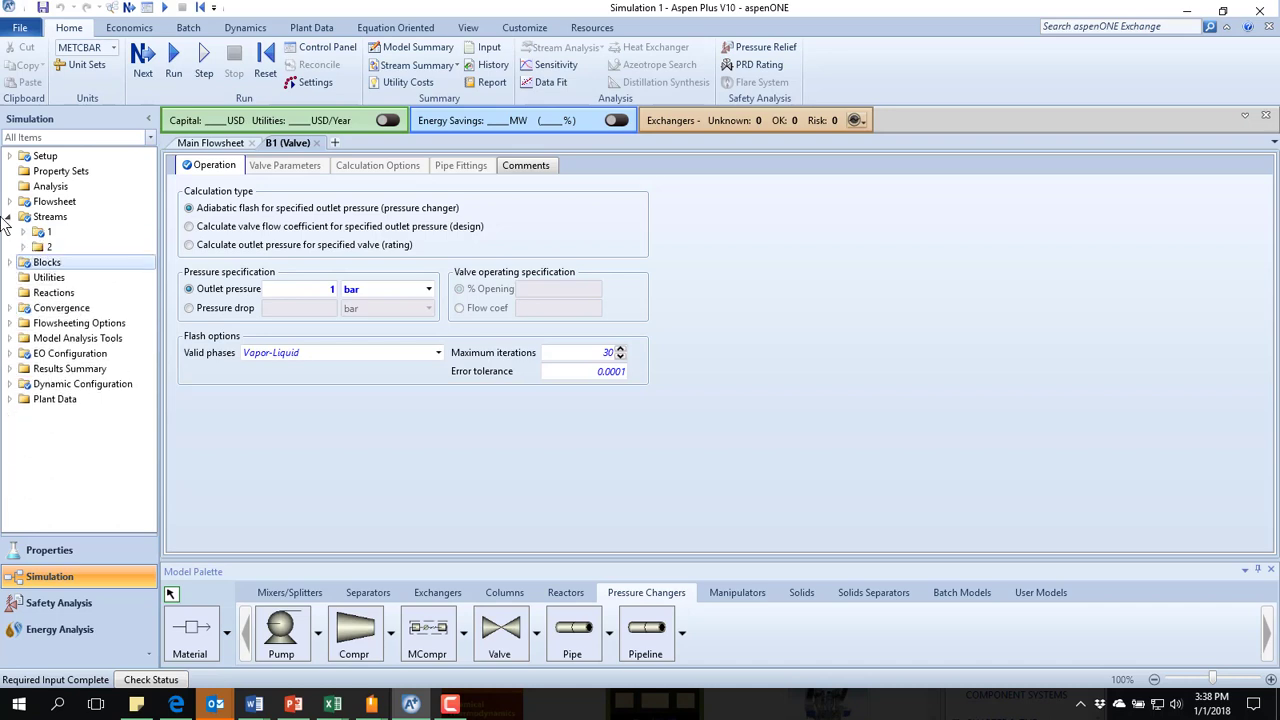
pyautogui.click(9, 217)
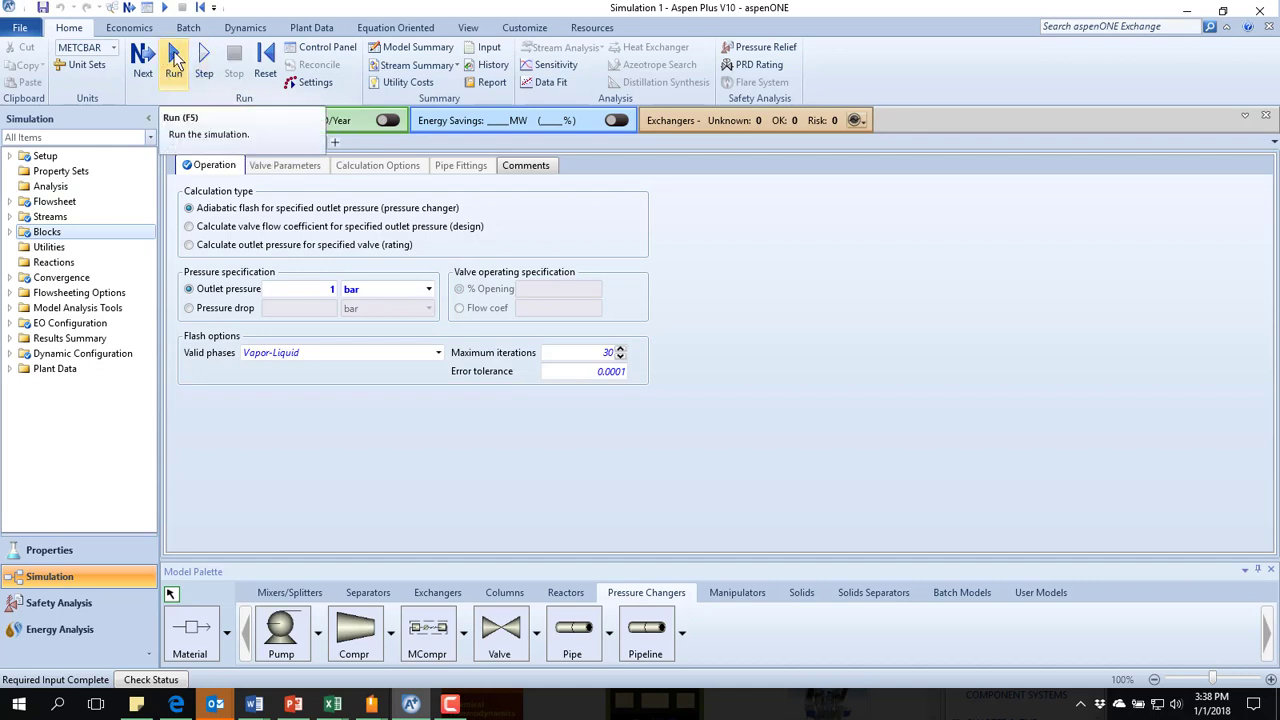
pyautogui.click(174, 58)
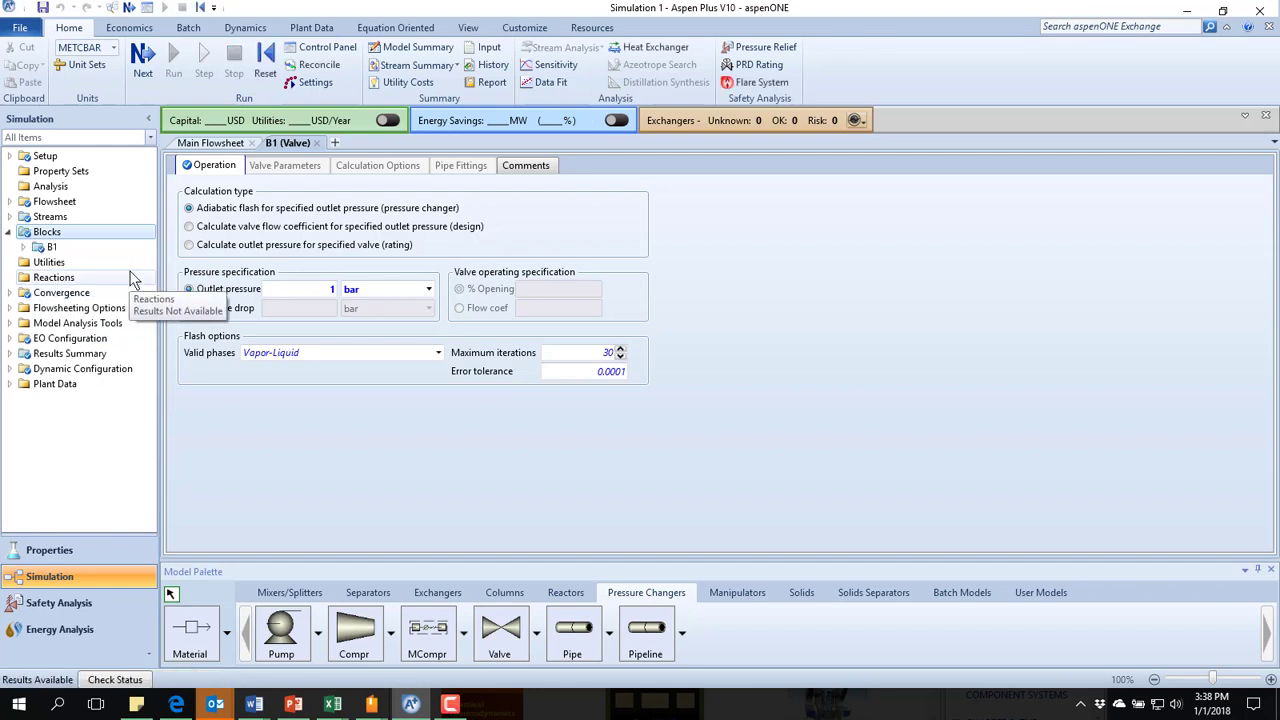
# Show the Streams results summary: feed 1 at 500 C/400 bar, outlet 2 at 215.7 C/1 bar.
pyautogui.click(10, 354)
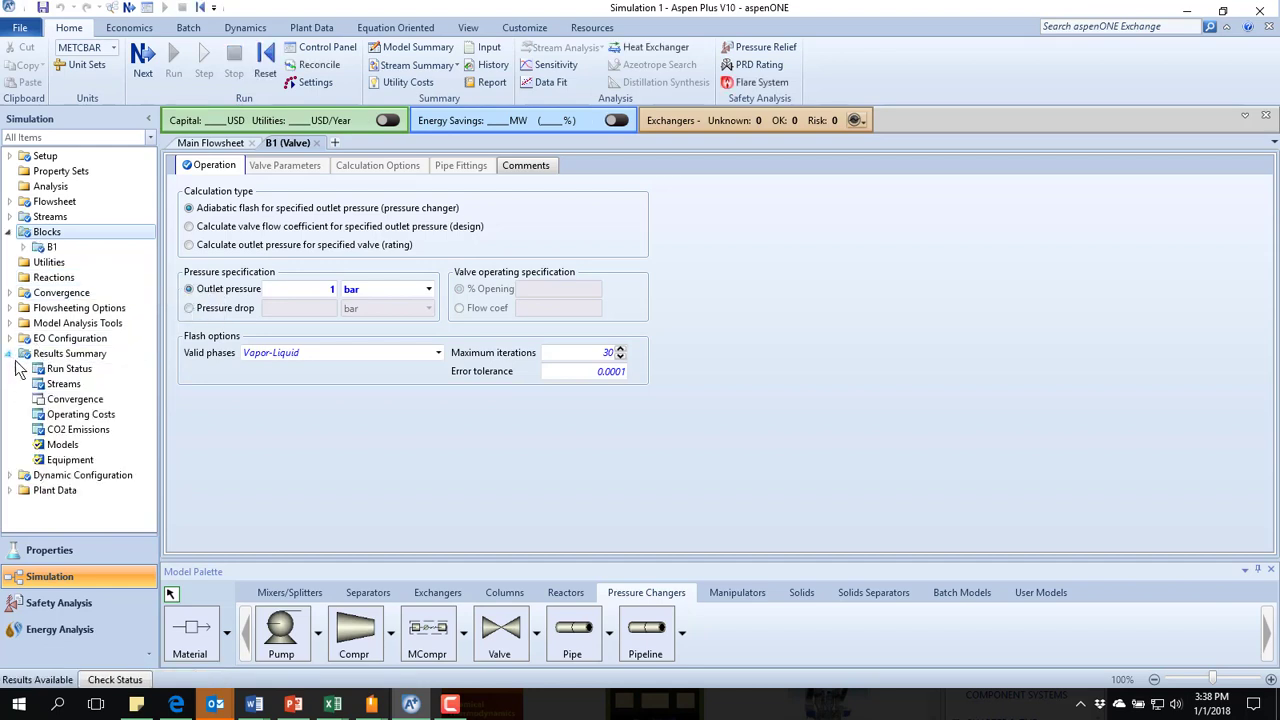
pyautogui.click(55, 388)
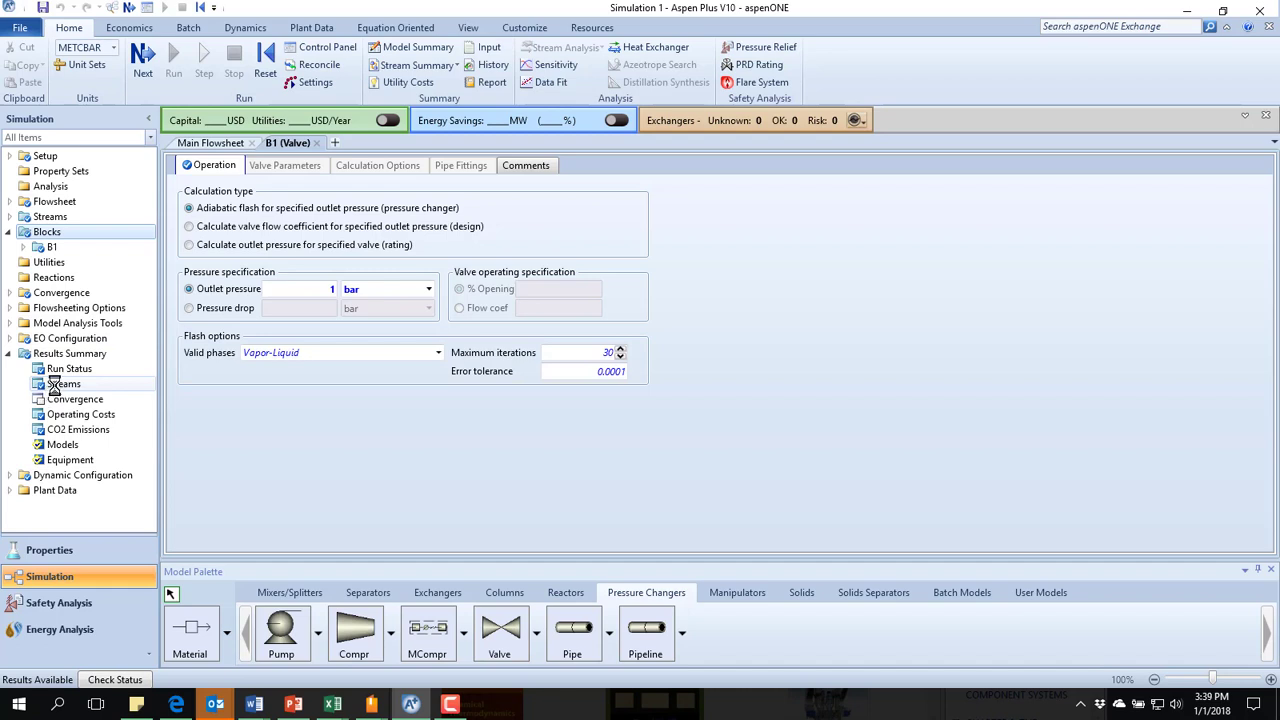